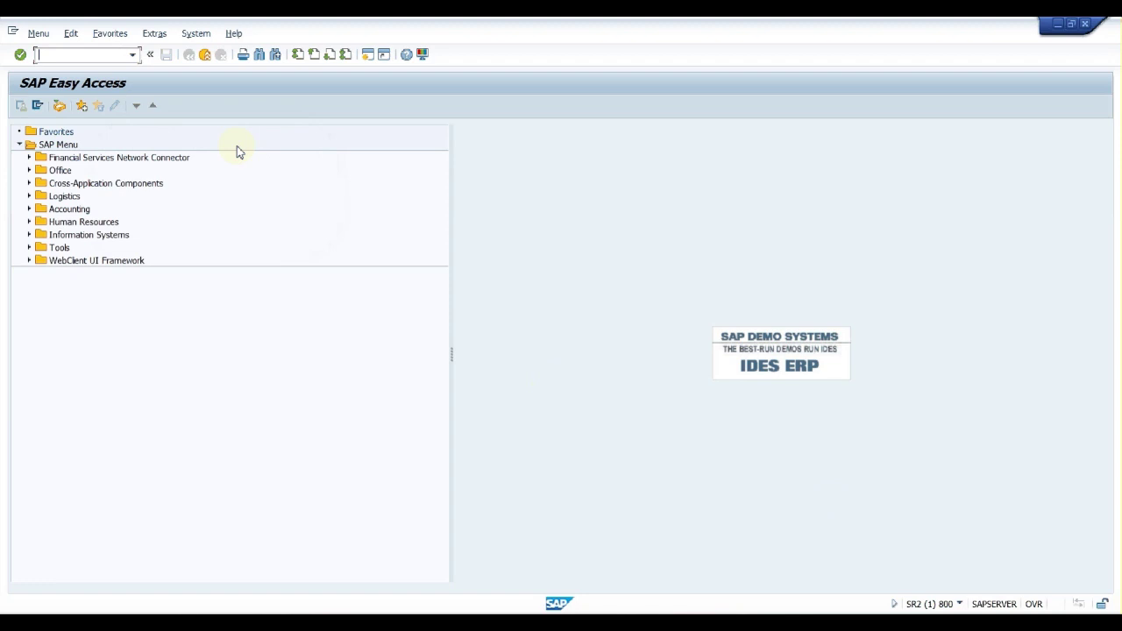
Open the Transaction and Screen Variants maintenance with the SHD0 command
type("shd0")
key("Return")
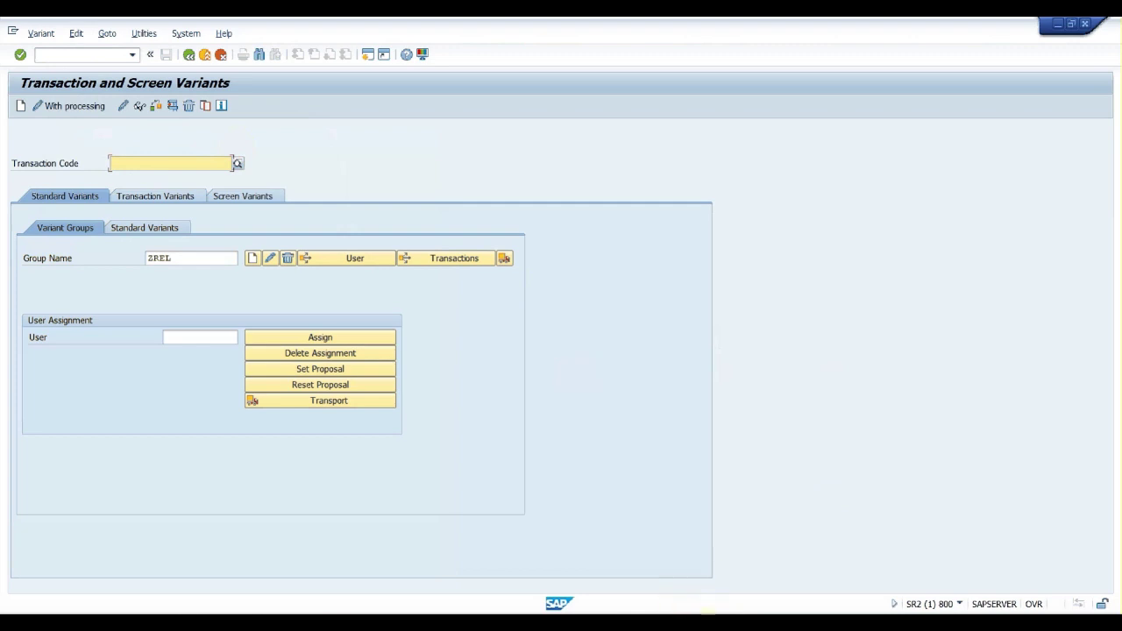
After checking the Change Billing Document window, enter VF02 as the transaction code
mouse_move(709, 623)
left_click(782, 557)
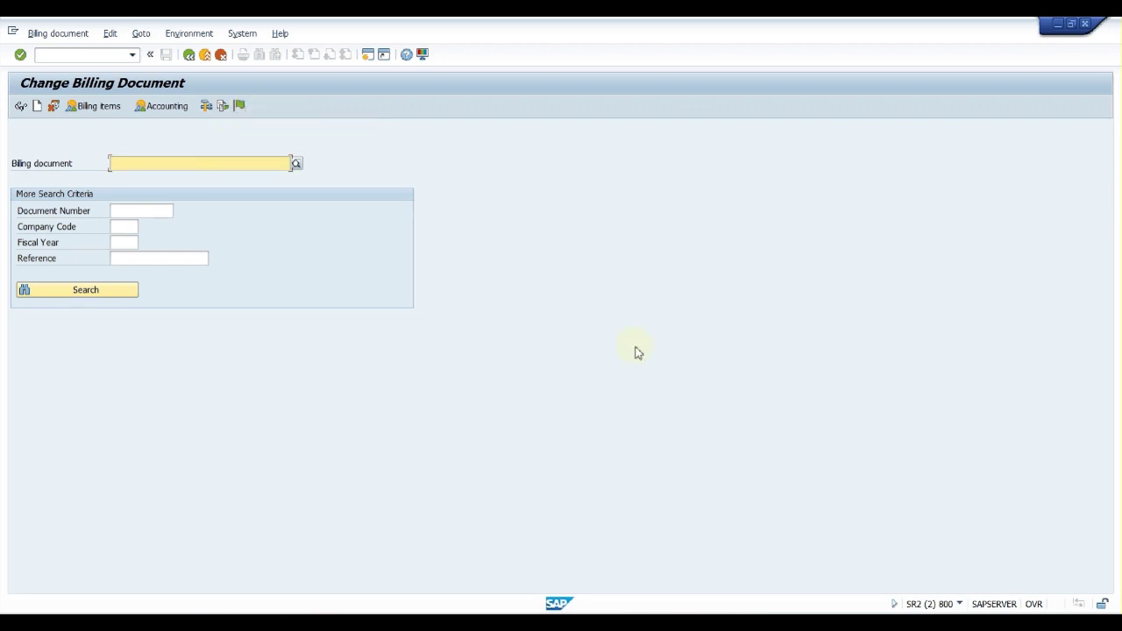
mouse_move(680, 597)
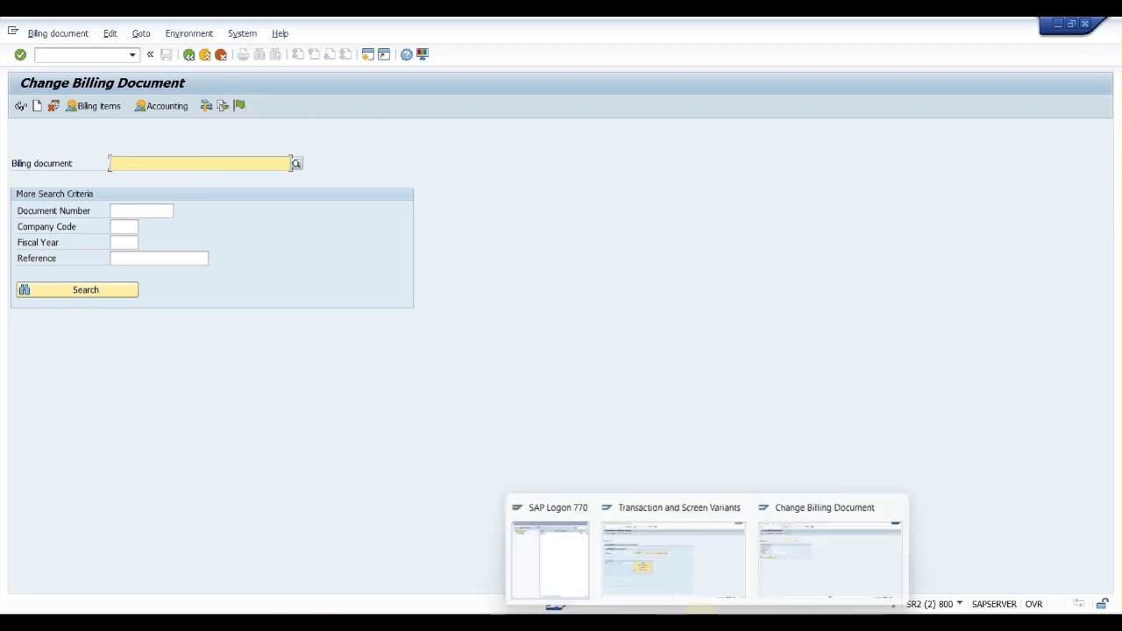
left_click(653, 567)
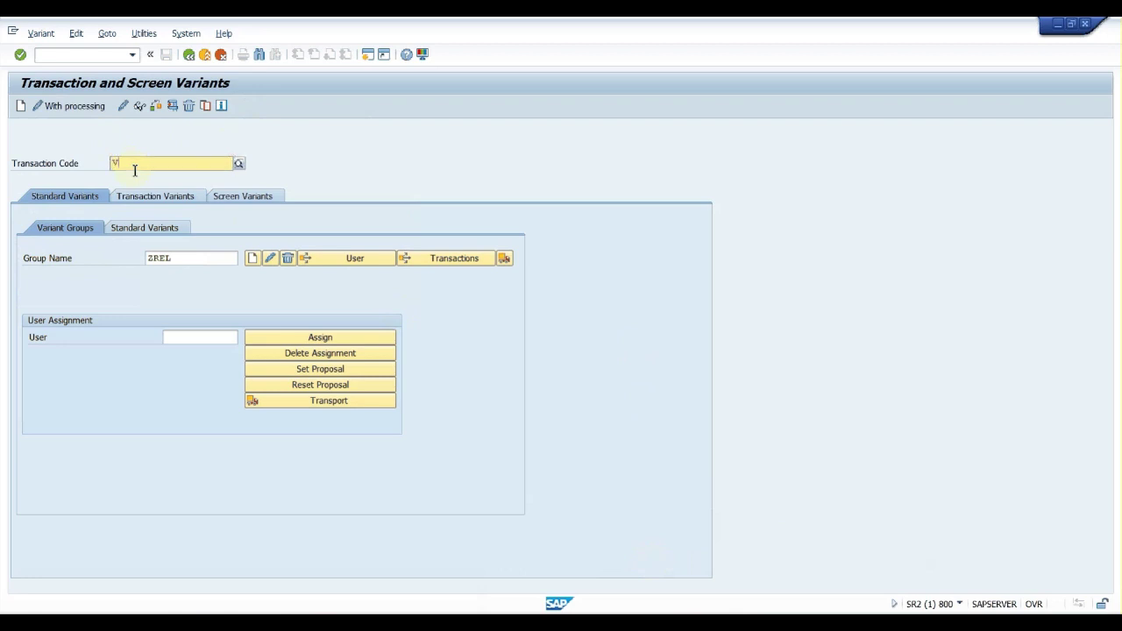
type("VF02")
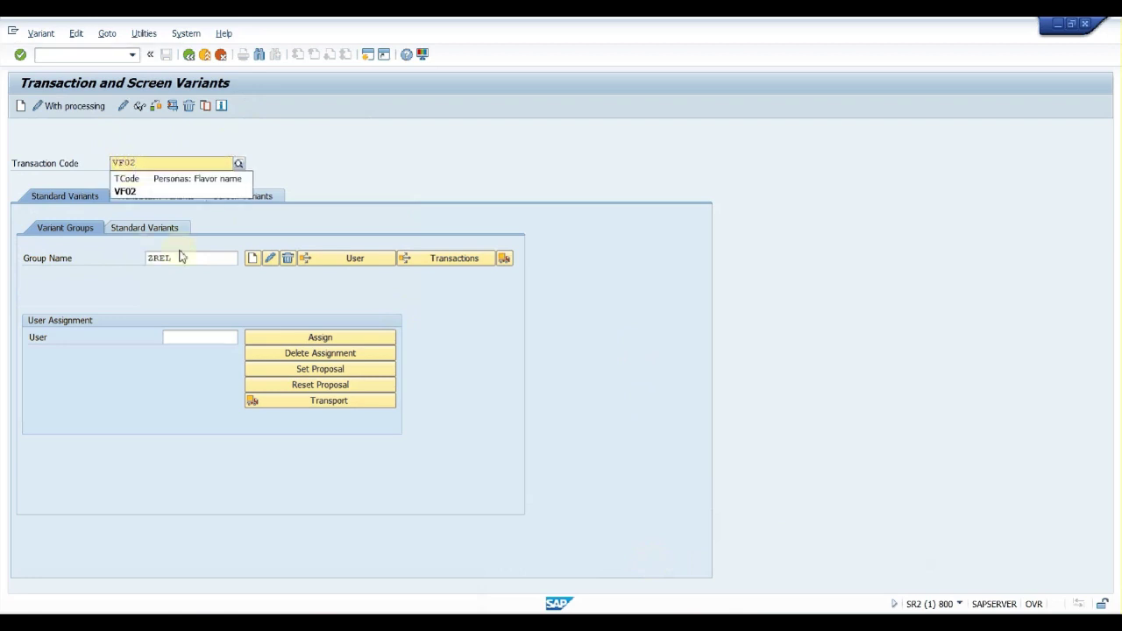
left_click(130, 191)
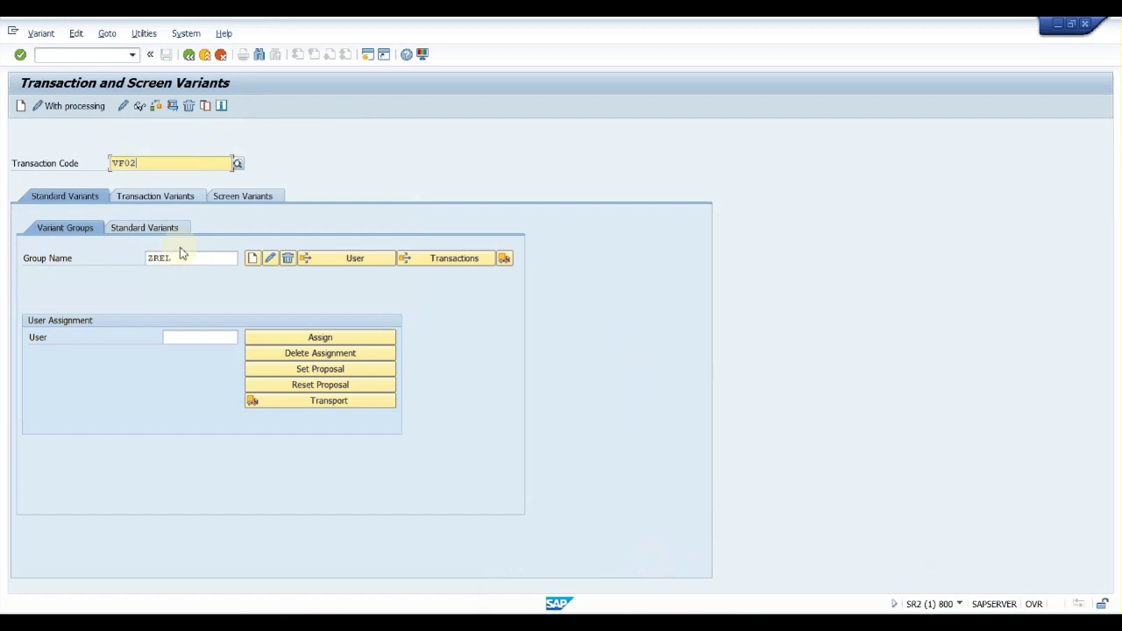
left_click(174, 260)
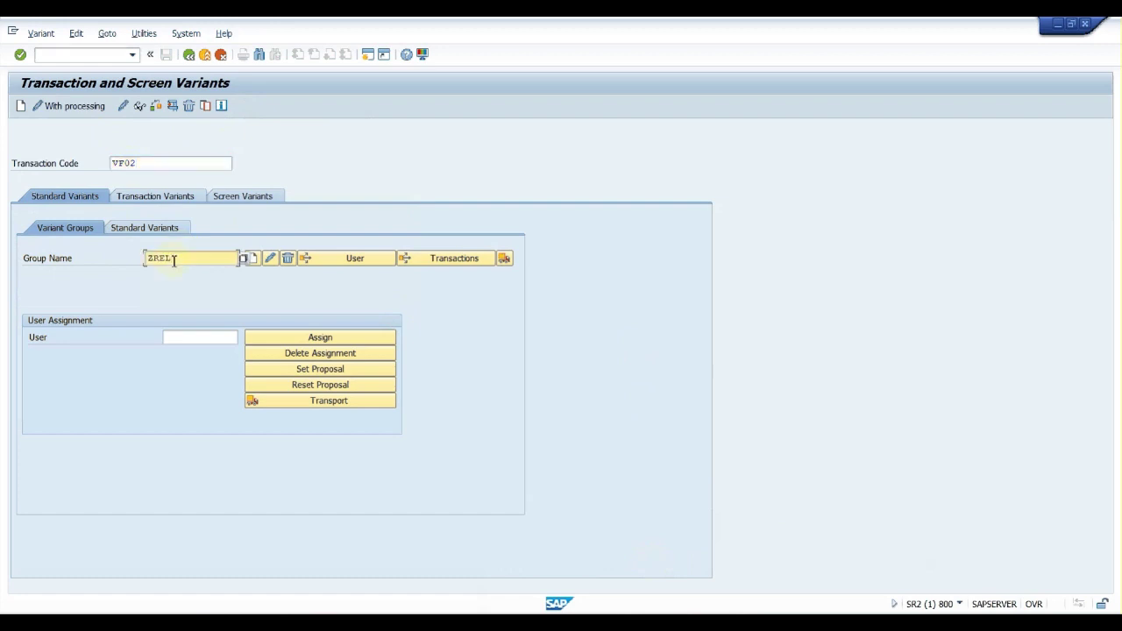
Create variant group ZREL with short text 'Release to Accounting' and save it
left_click(256, 262)
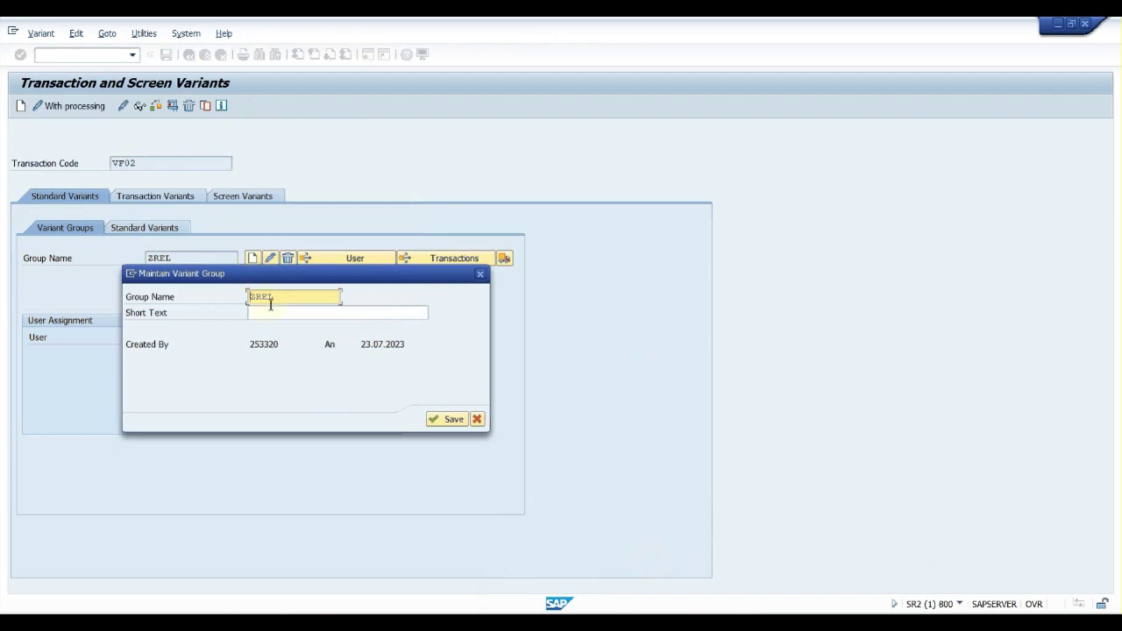
left_click(270, 313)
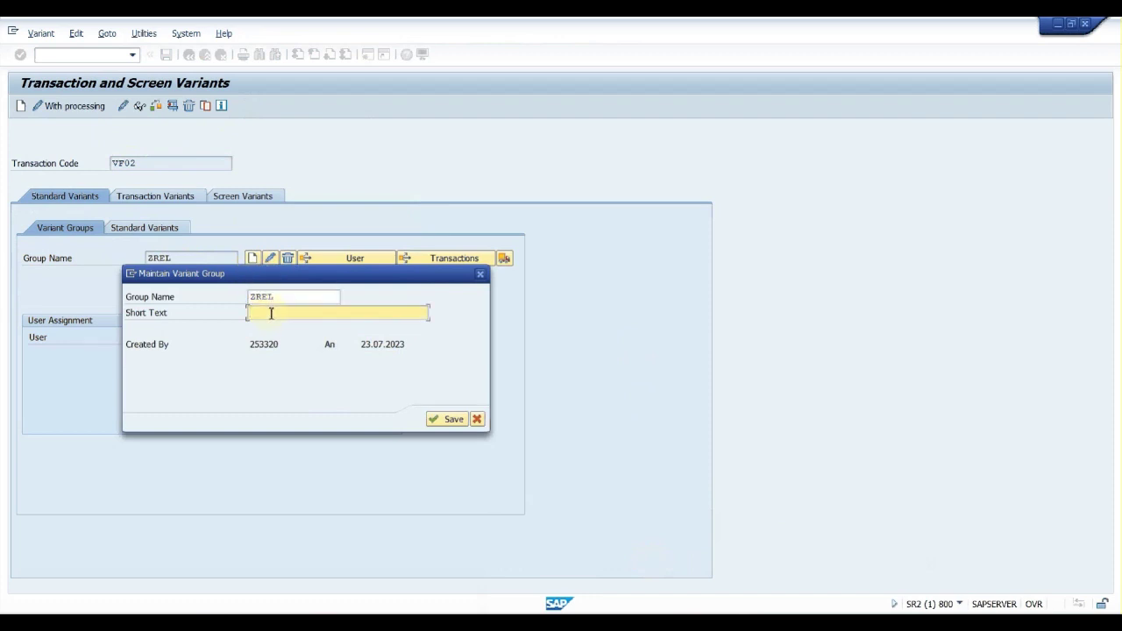
type("Release to Accounting")
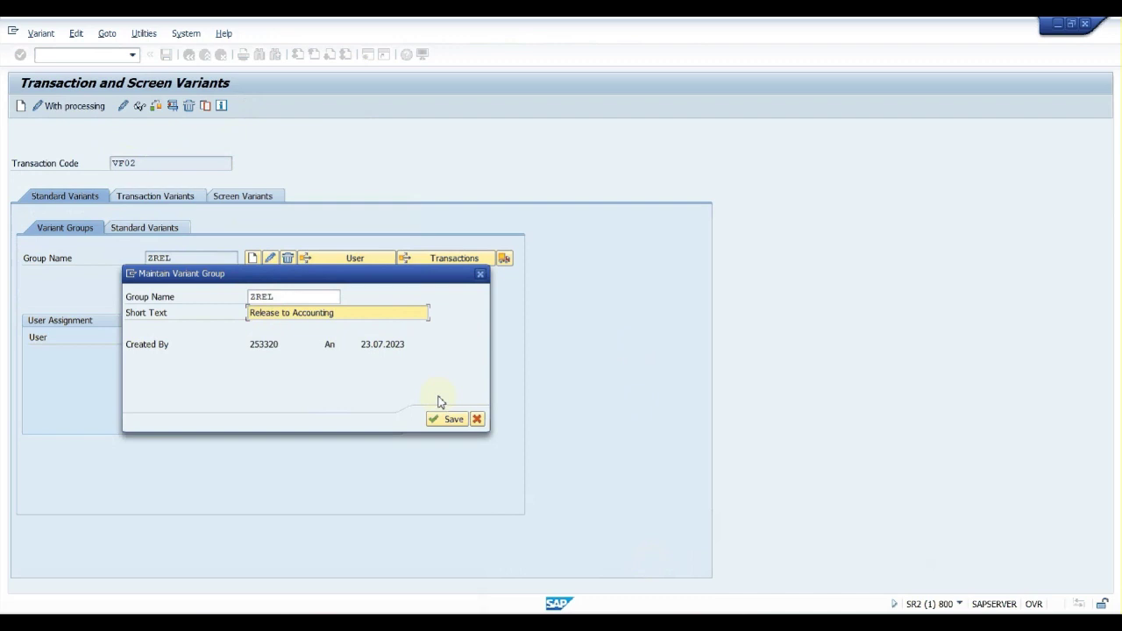
left_click(434, 419)
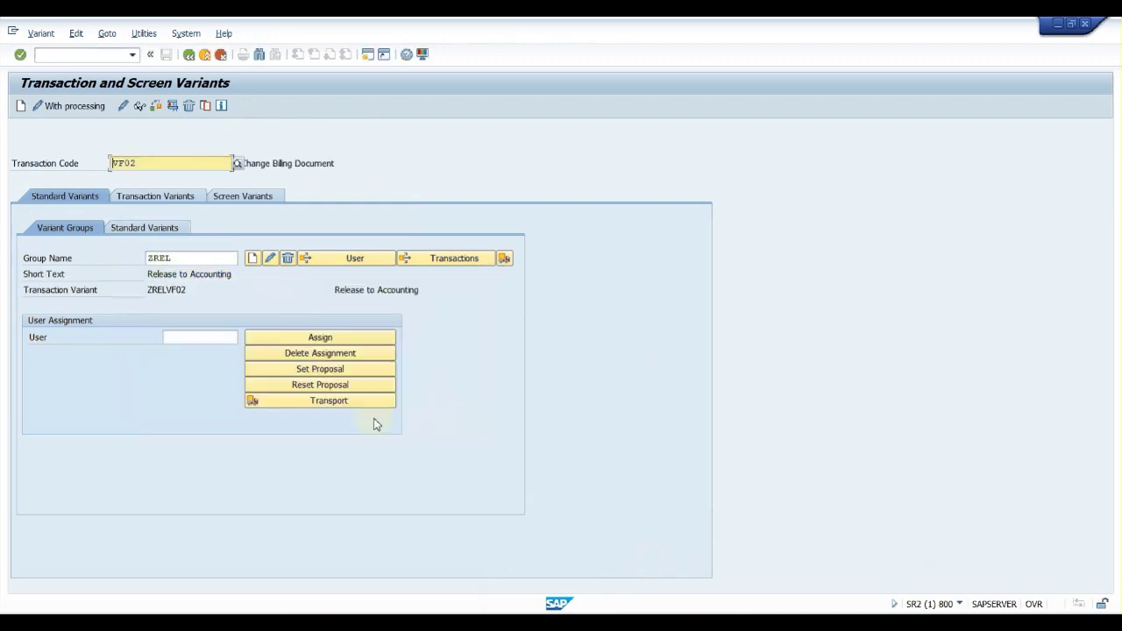
Change the variant group name to ZREL11
left_click(179, 340)
left_click(20, 108)
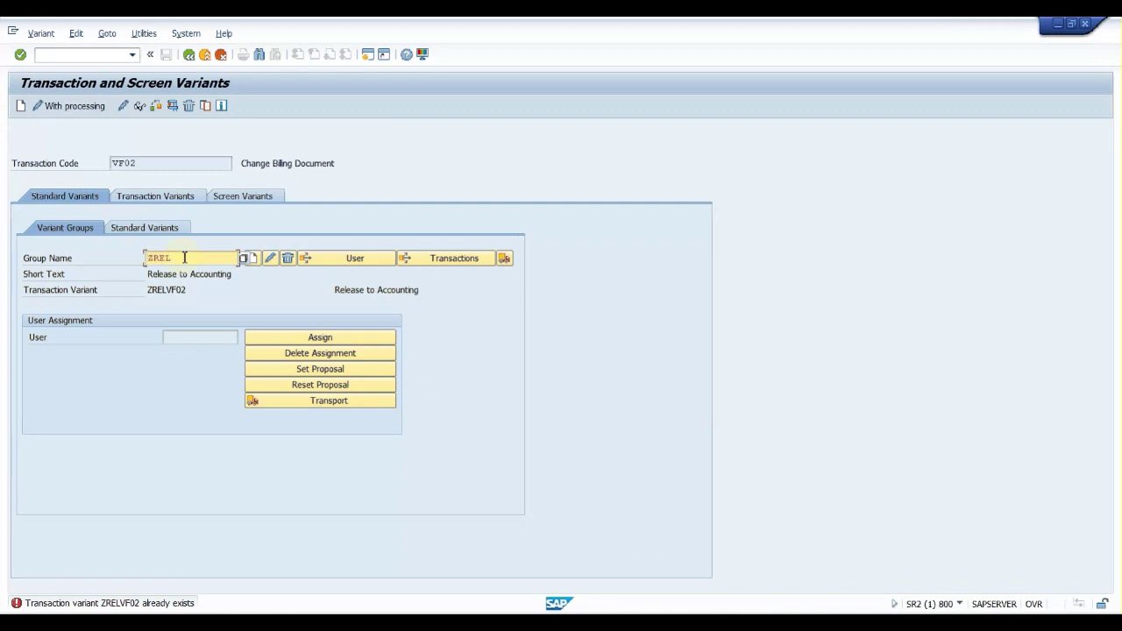
type("11")
left_click(22, 107)
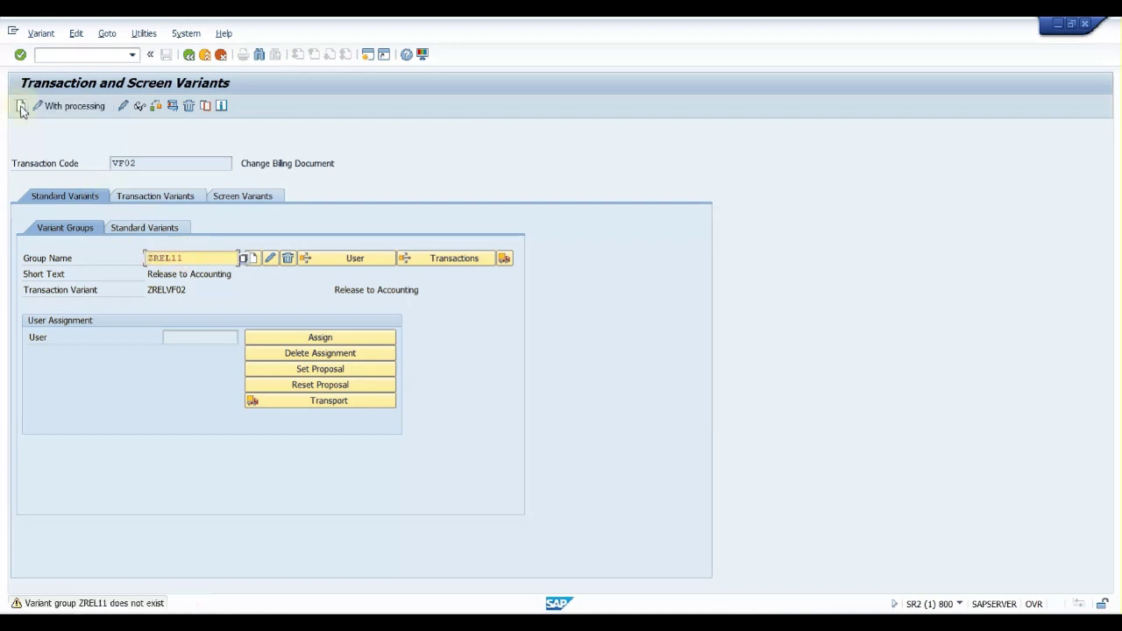
Start recording the VF02 variant using billing document 90039941 up to screen 0101 confirmation
left_click(22, 107)
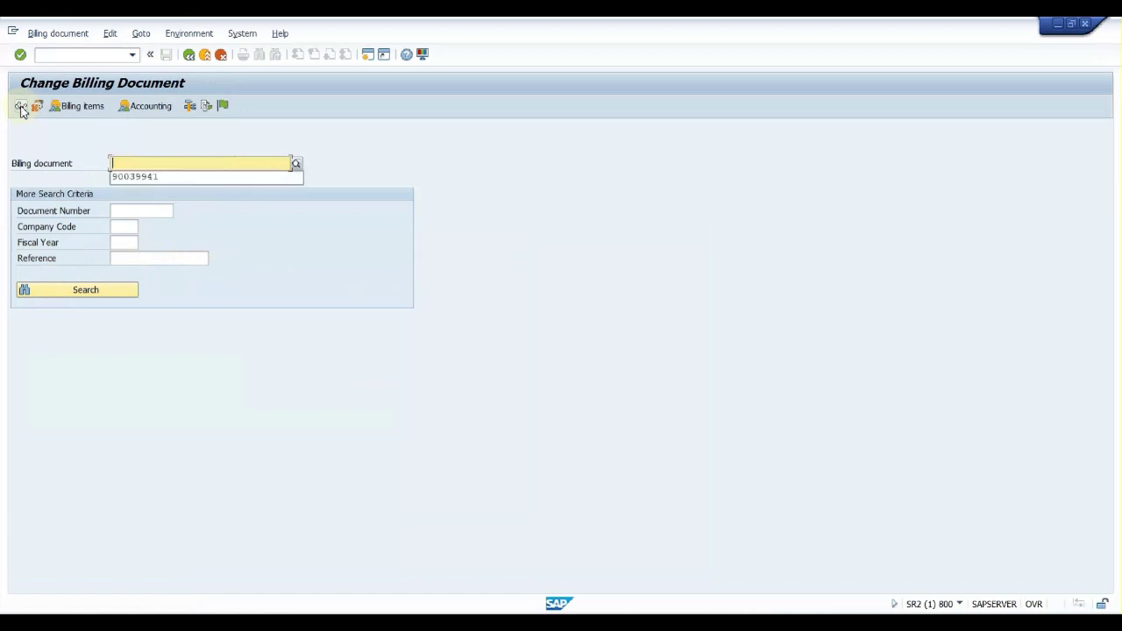
key("Down")
key("Return")
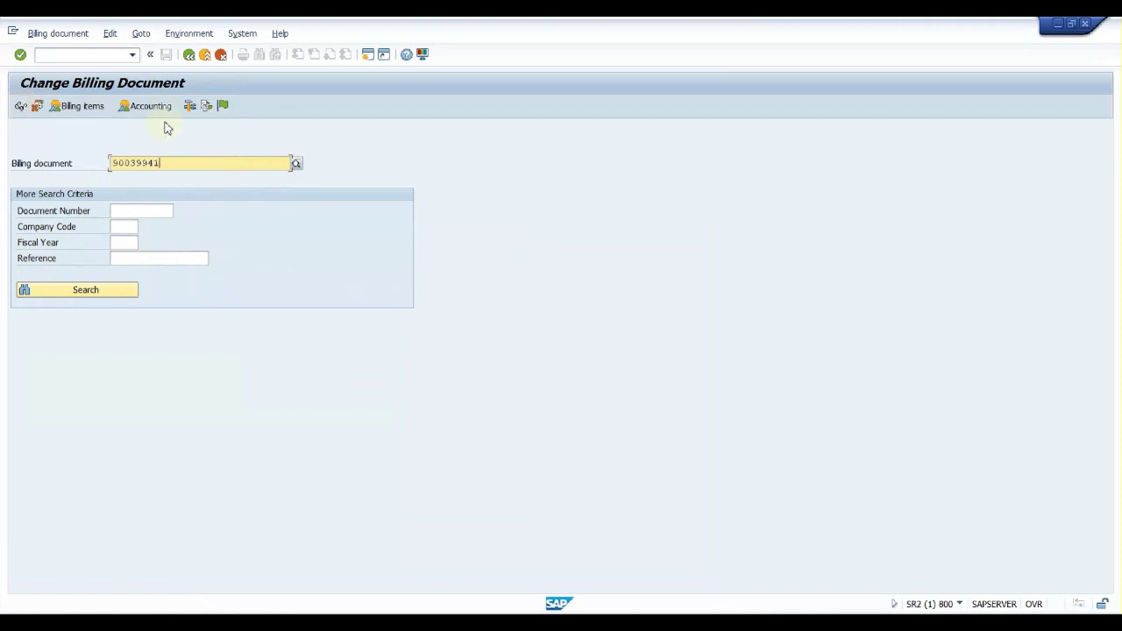
left_click(225, 107)
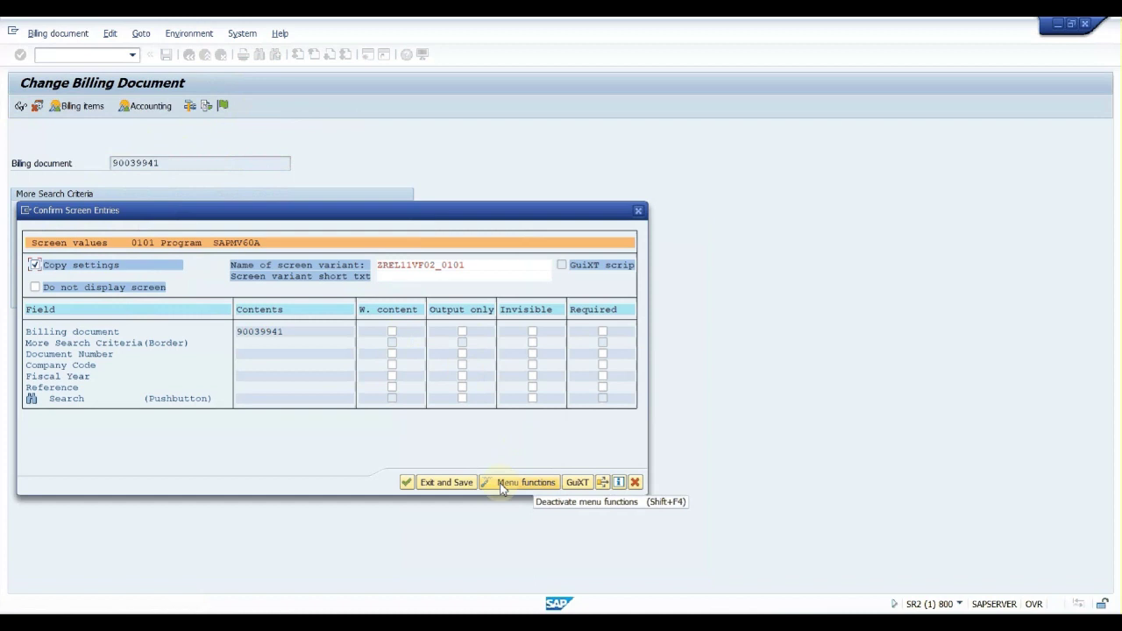
Deactivate ReleaseToAccounting (FKFR) under Menu Bar > Billing document in the menu functions
left_click(501, 483)
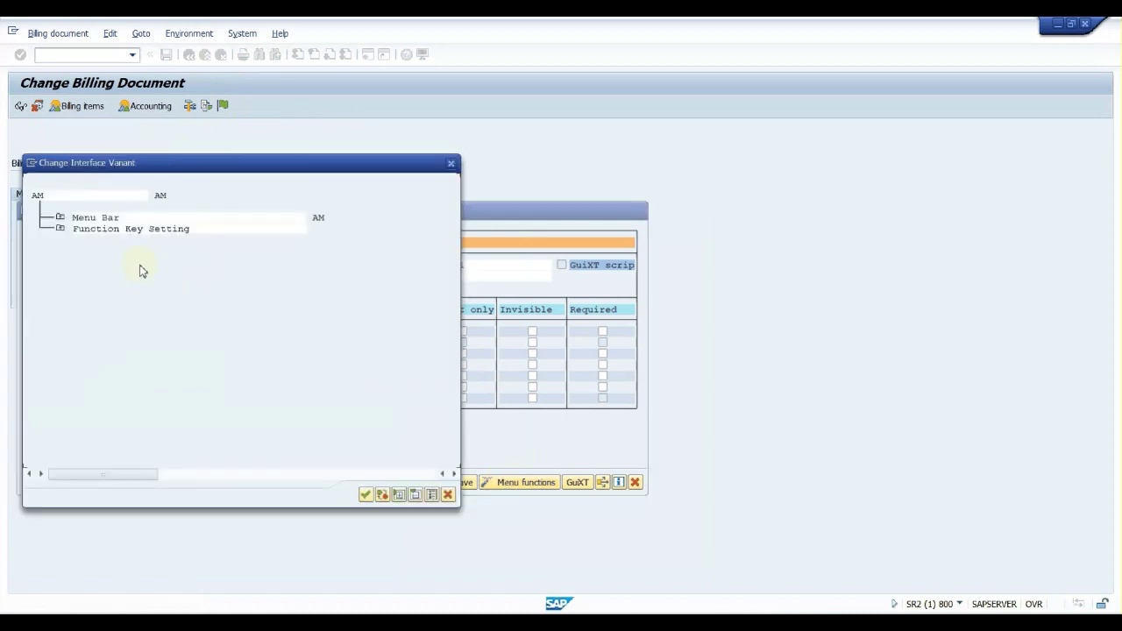
left_click(58, 218)
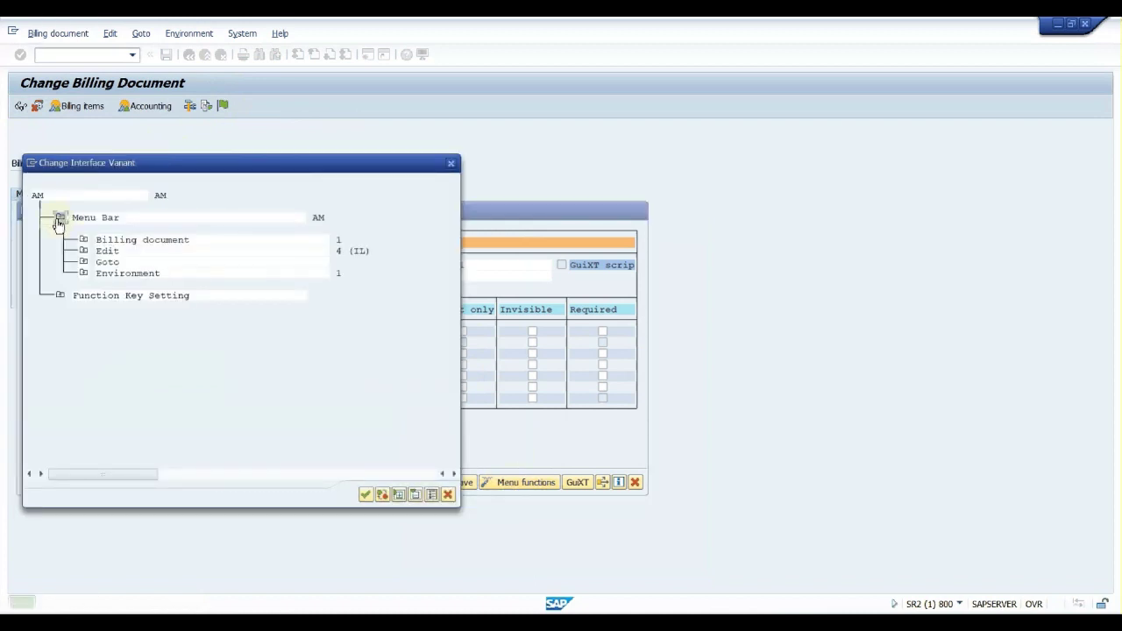
left_click(83, 240)
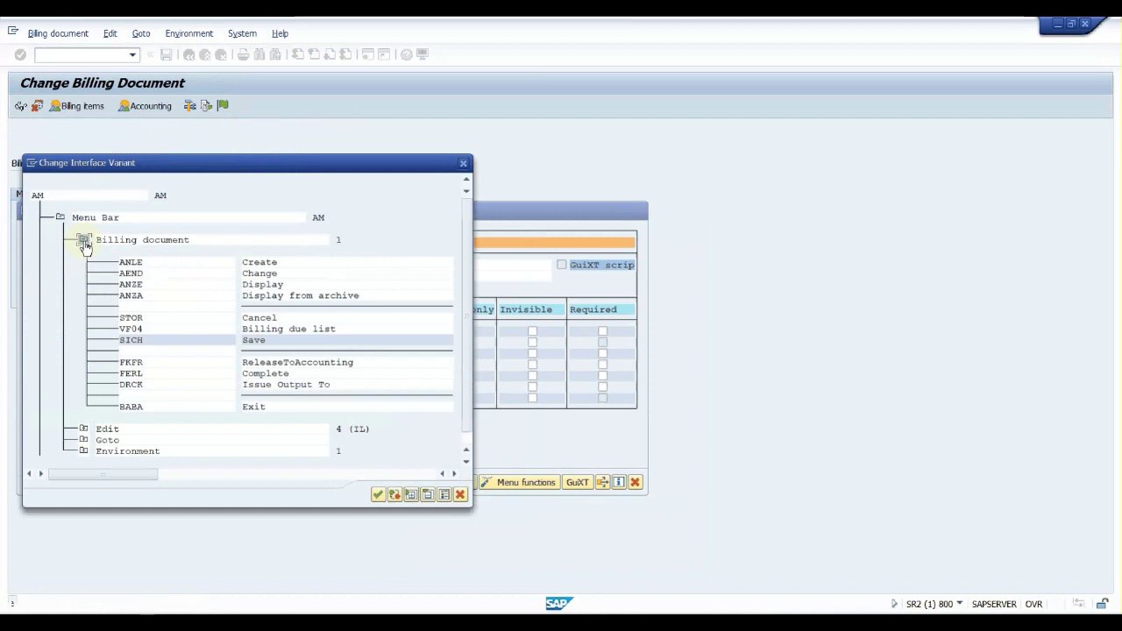
left_click(183, 334)
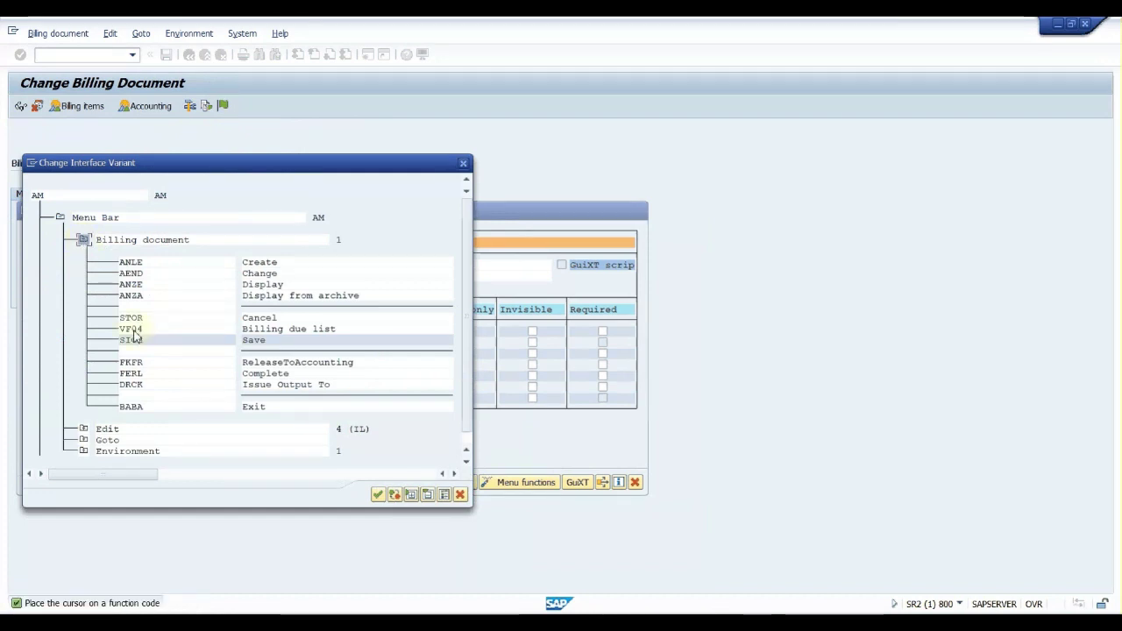
left_click(131, 328)
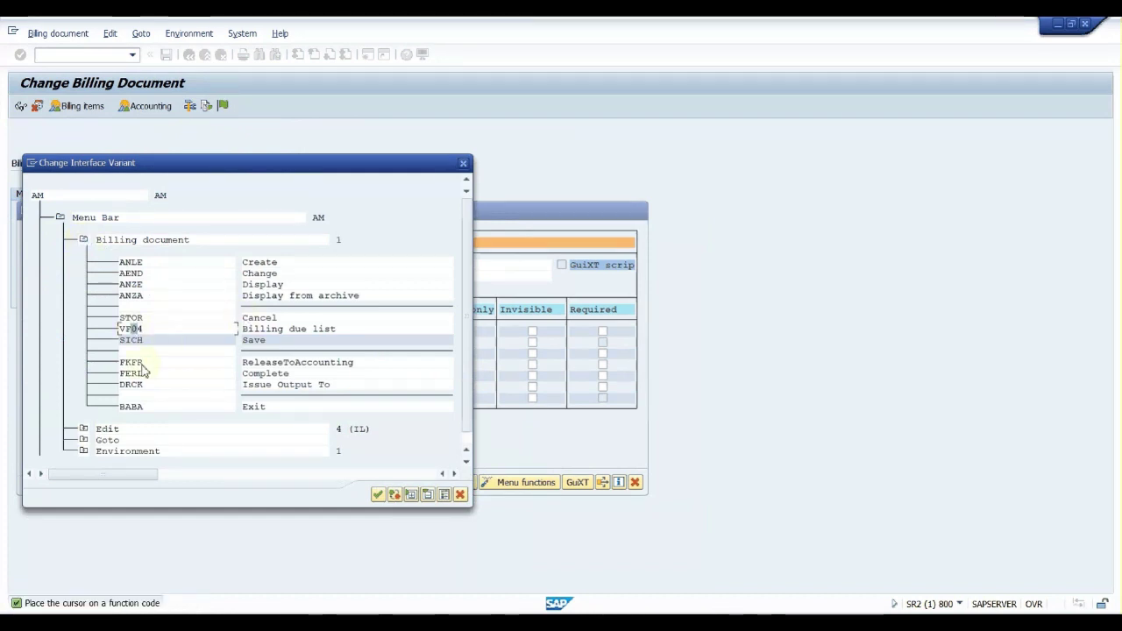
left_click(136, 363)
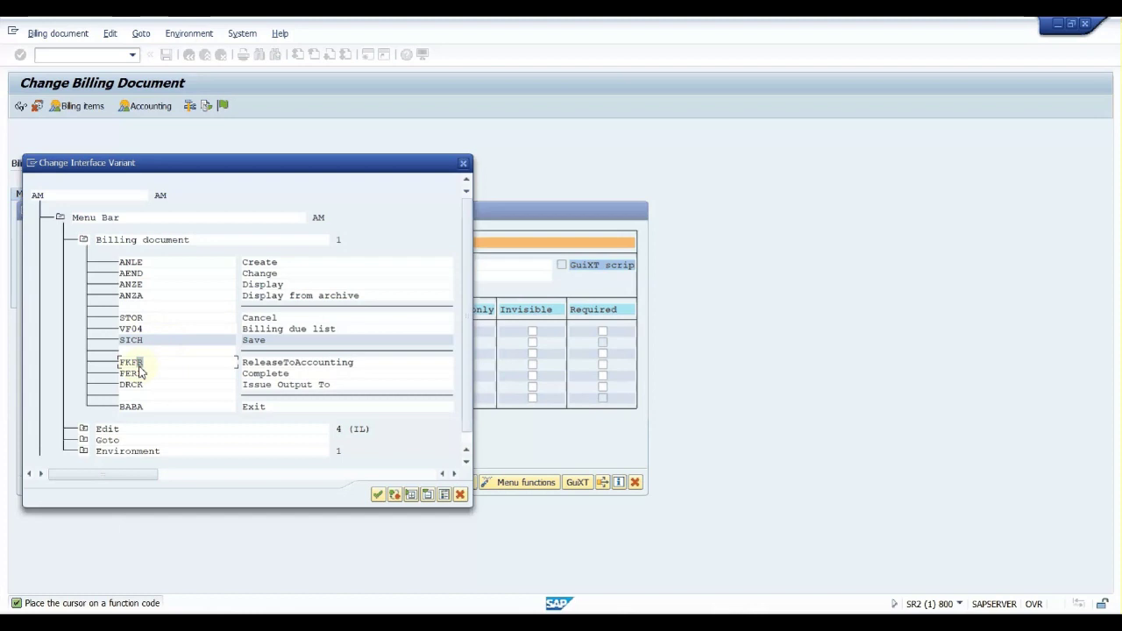
left_click(394, 496)
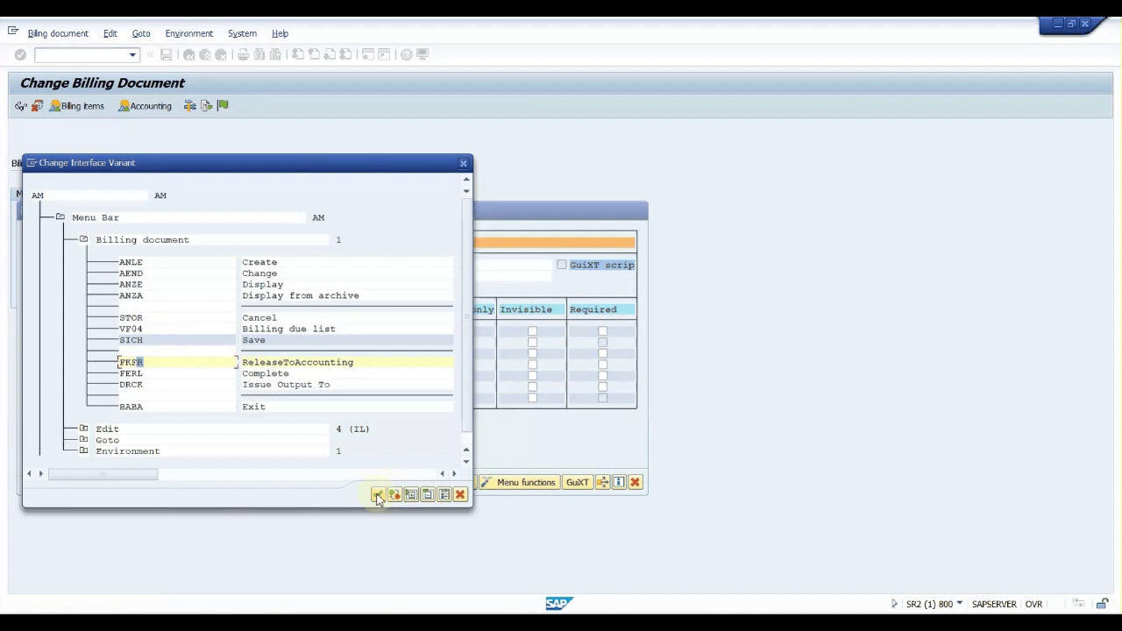
left_click(375, 496)
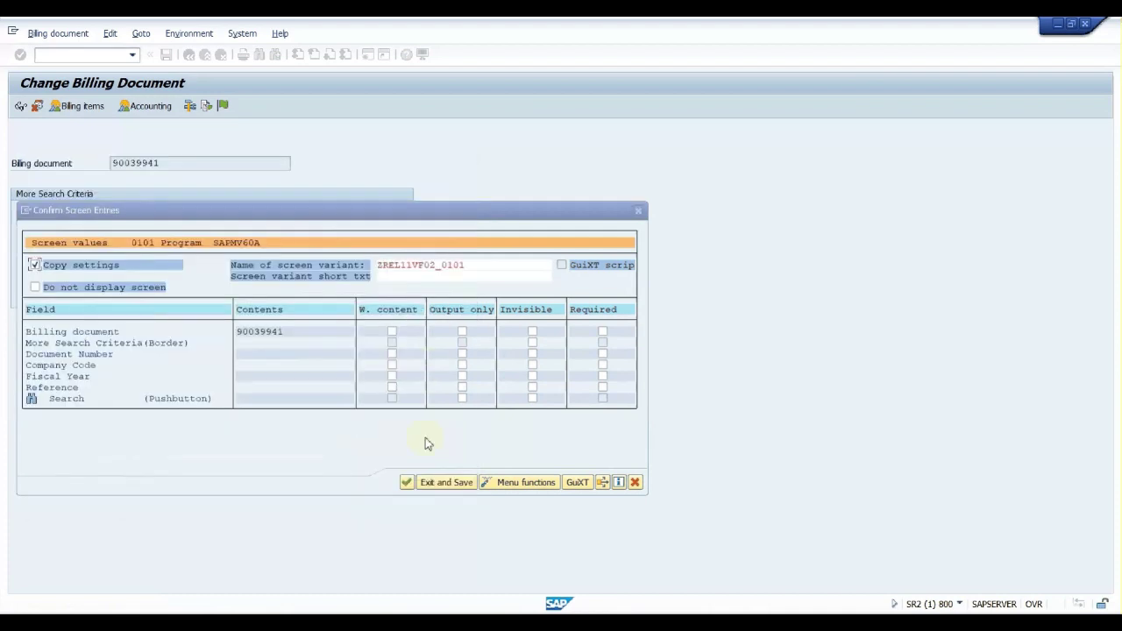
Review the function key settings and confirm them
left_click(529, 484)
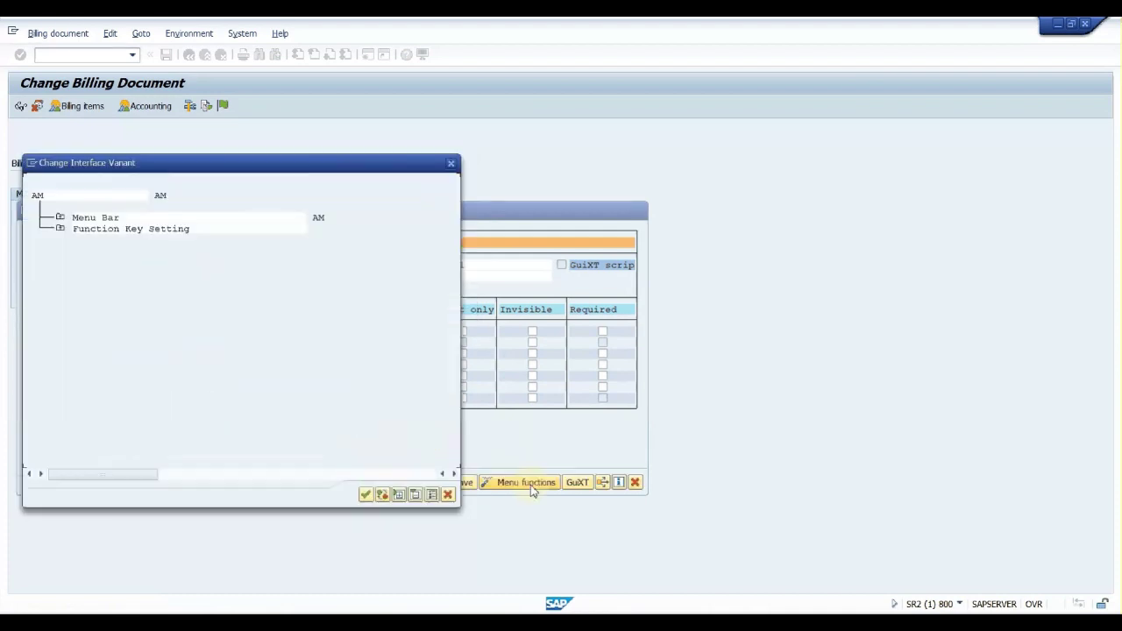
left_click(60, 229)
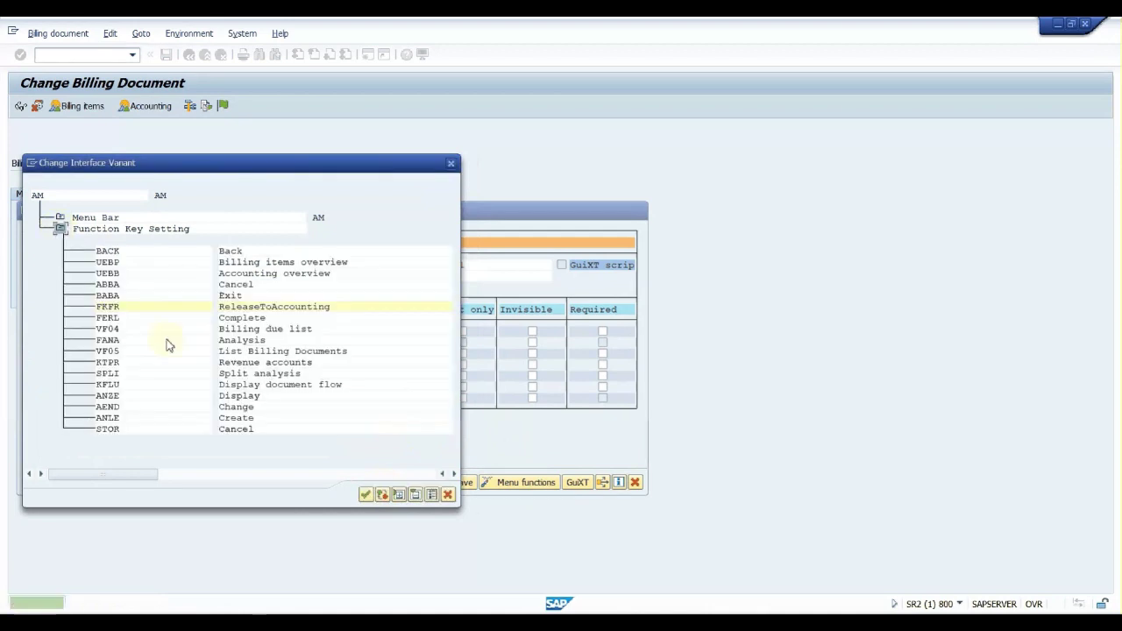
left_click(365, 496)
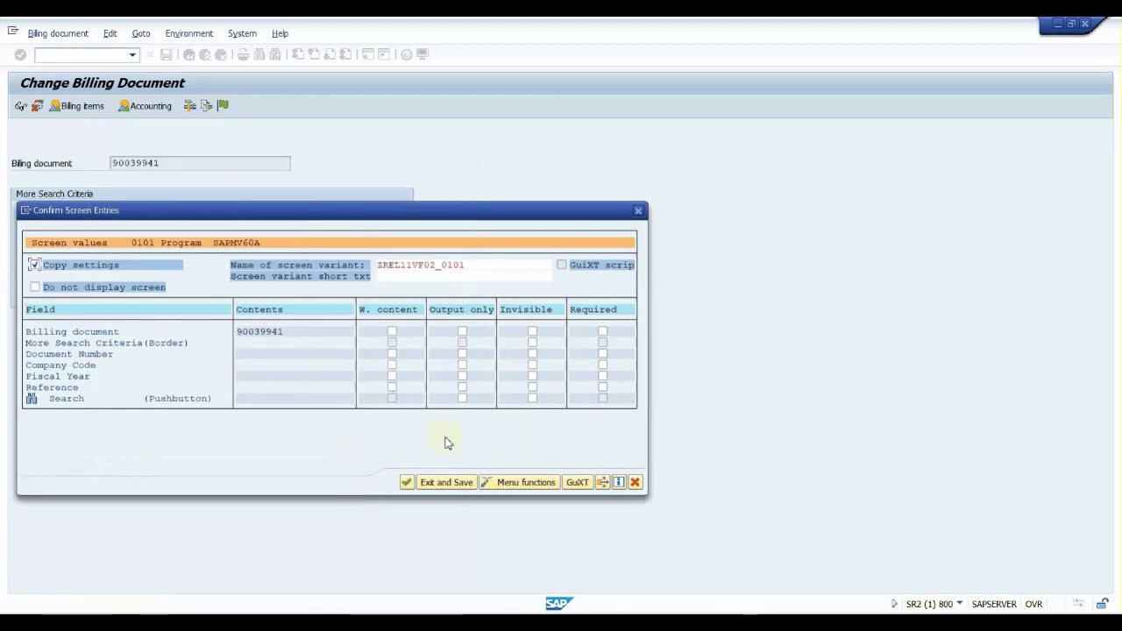
Finish recording, give the variant short text 'release', and choose package ZSD0
left_click(449, 483)
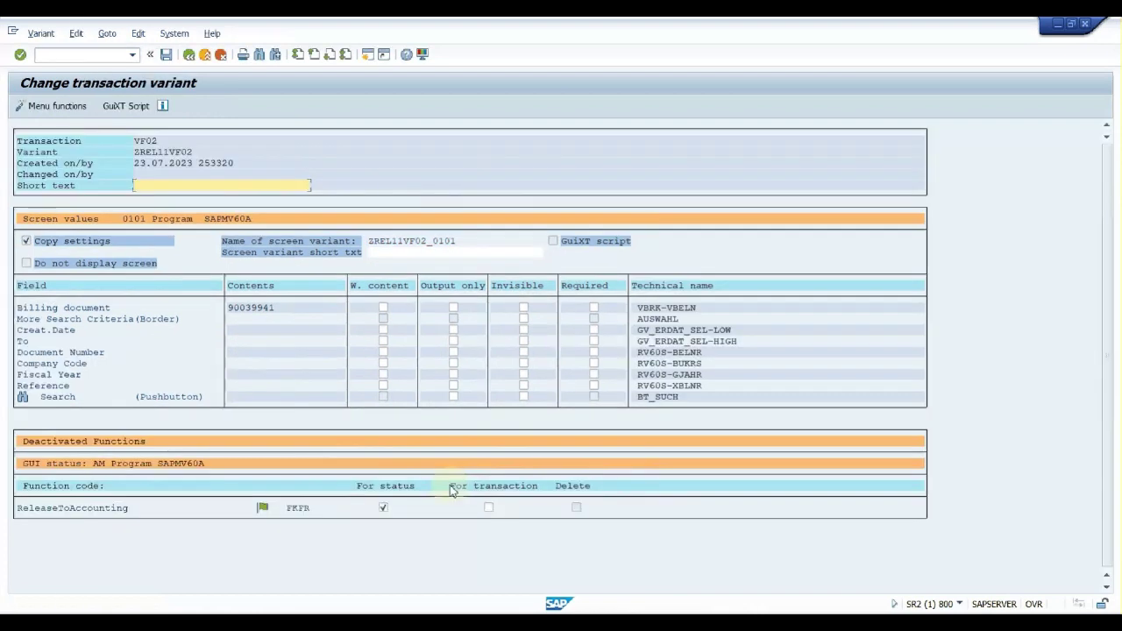
type("release")
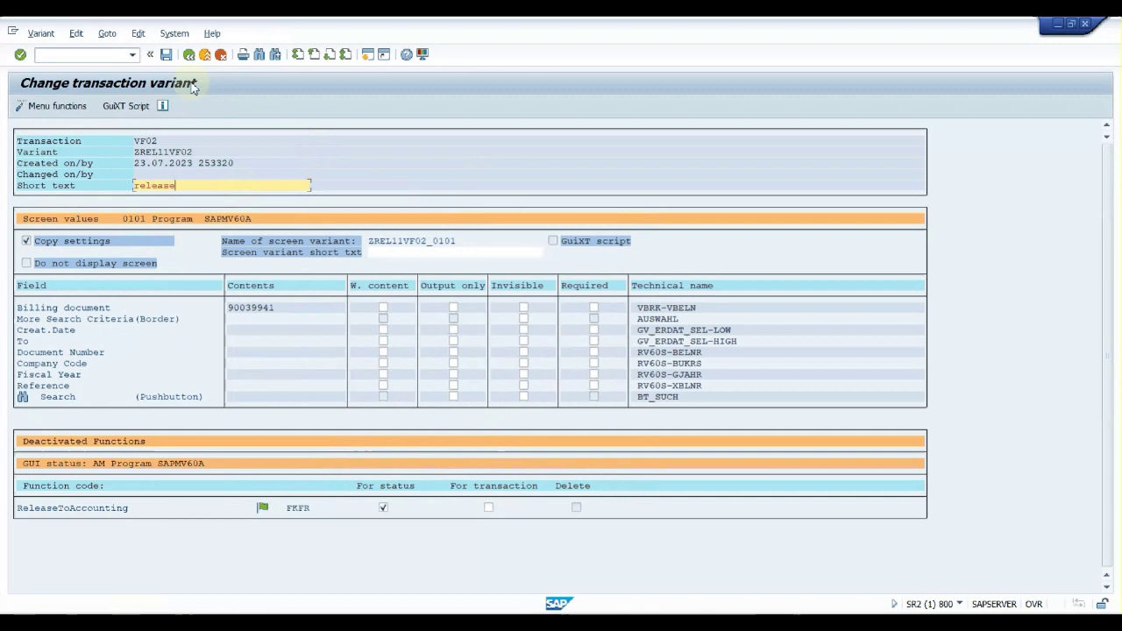
left_click(166, 55)
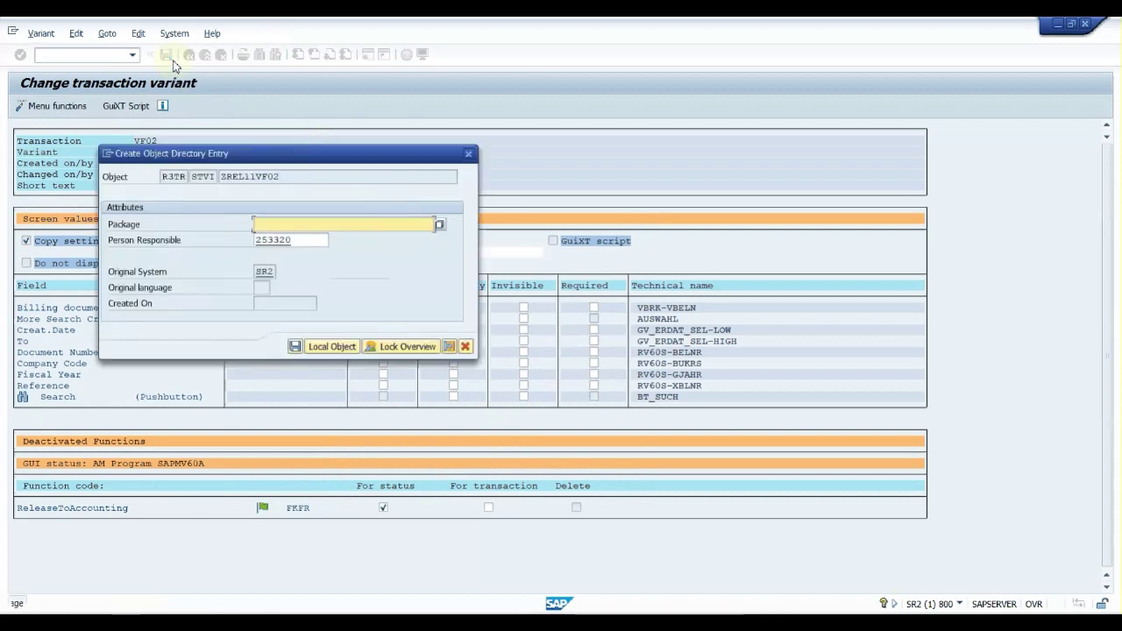
key("Down")
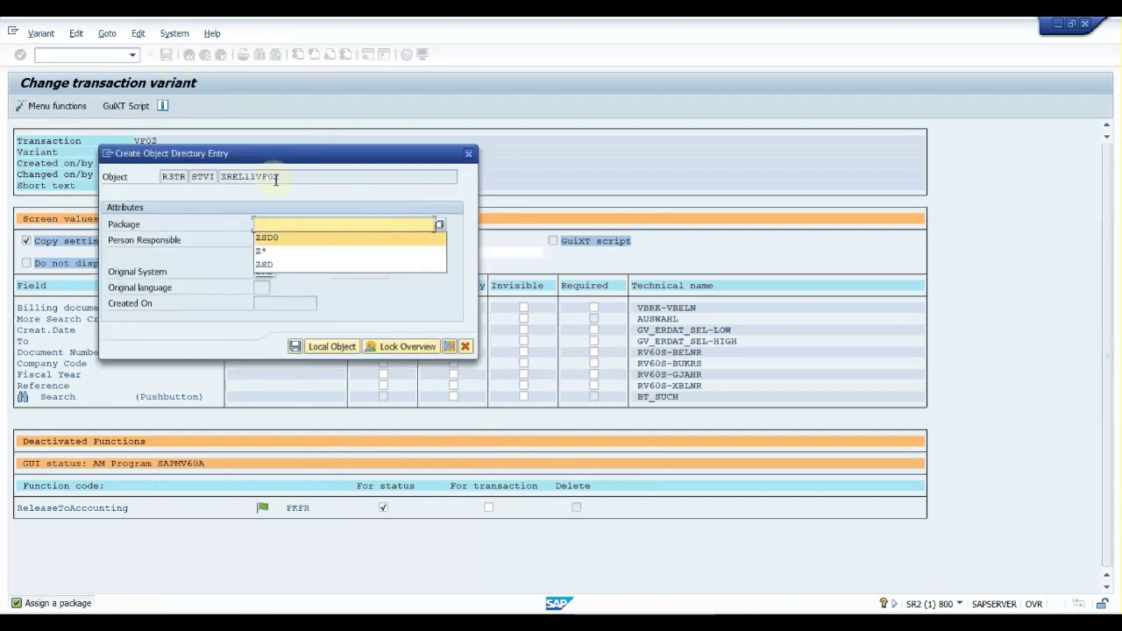
key("Return")
Save object directory entries for both variants and confirm their workbench requests
left_click(296, 345)
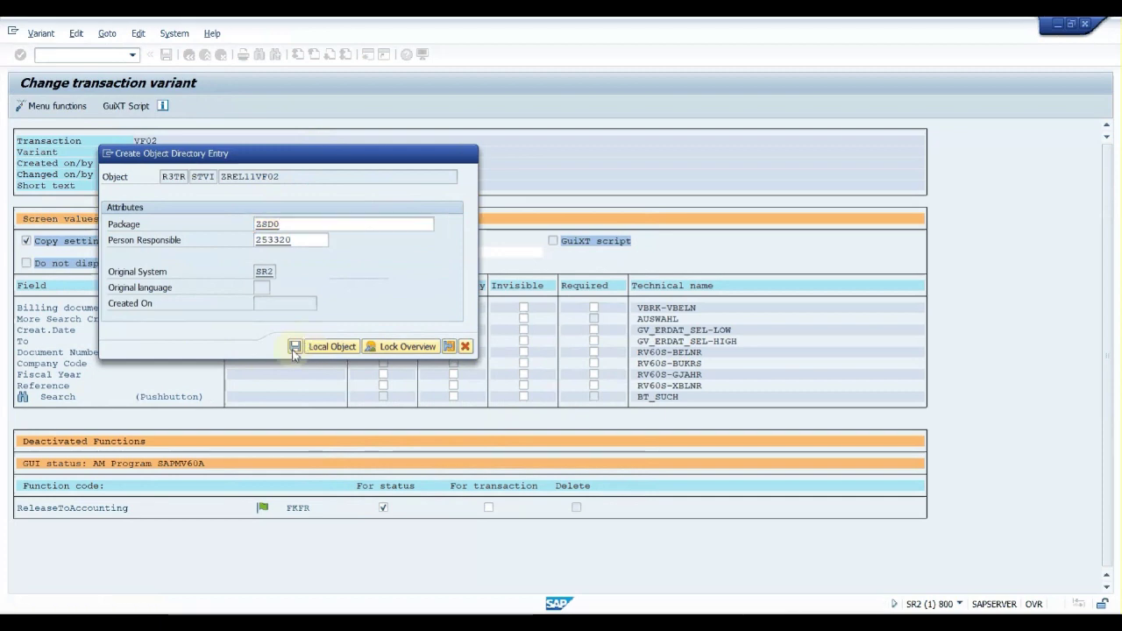
left_click(288, 252)
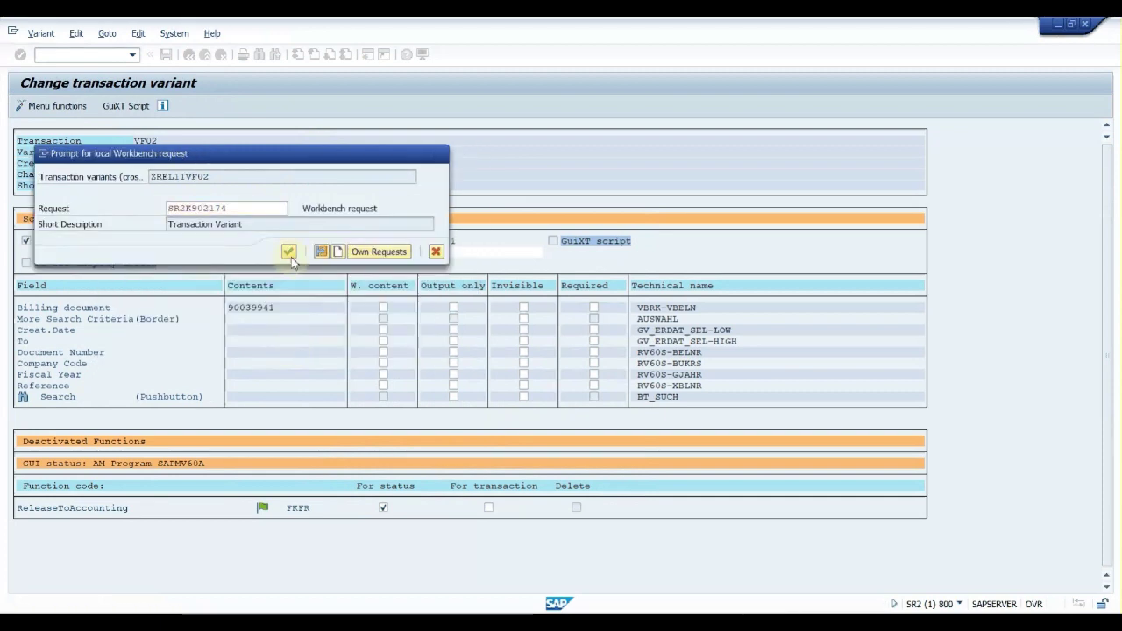
left_click(295, 345)
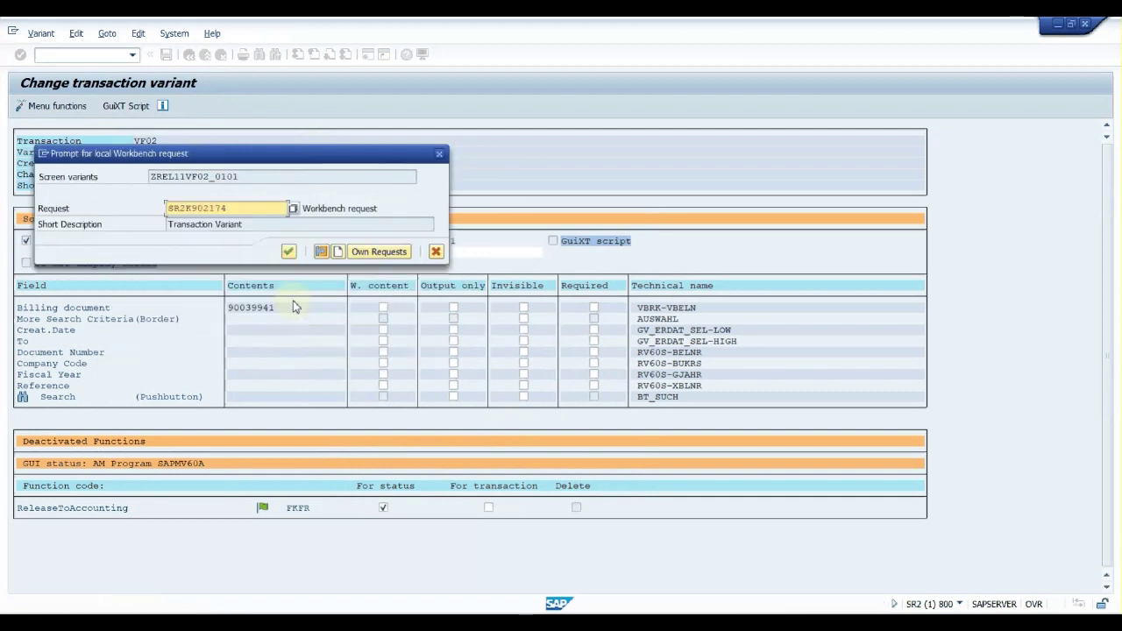
left_click(289, 252)
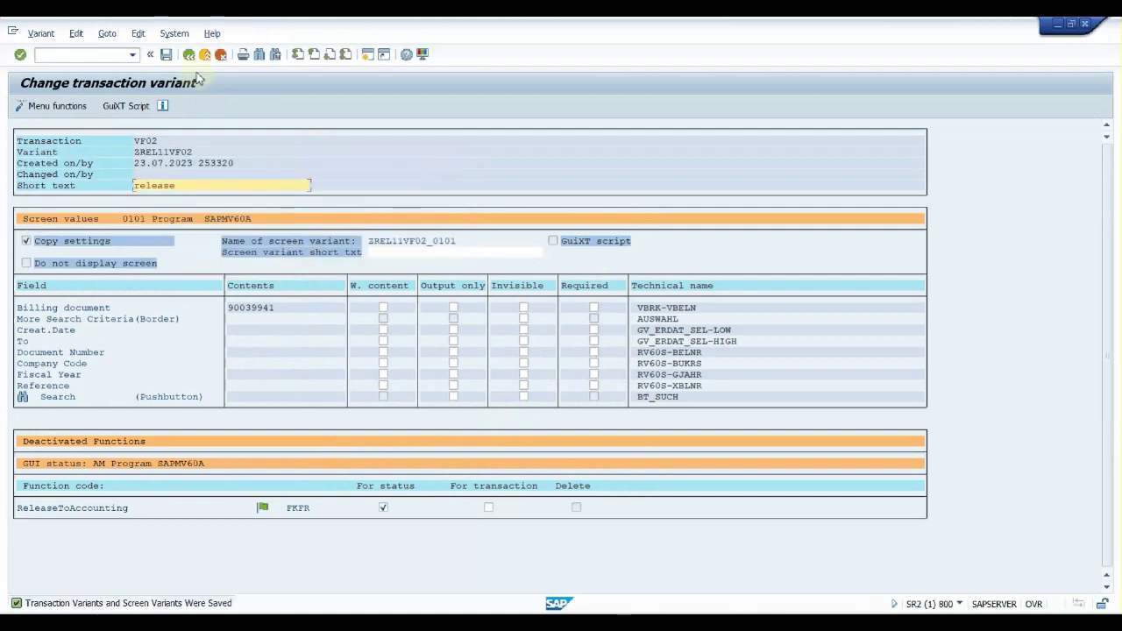
left_click(187, 56)
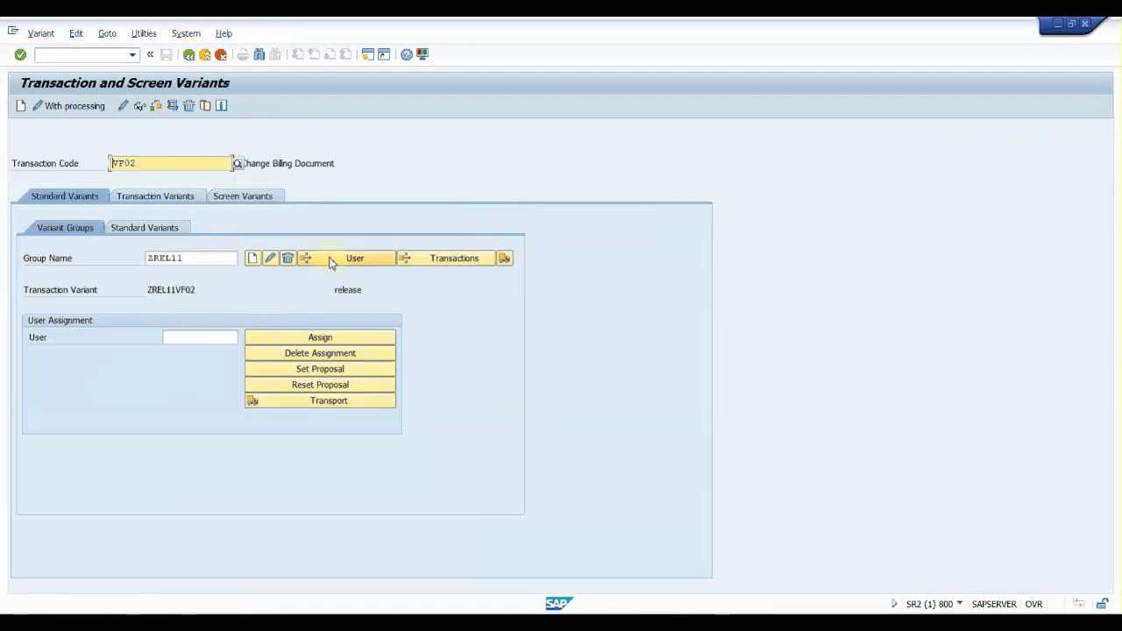
Create group ZREL11 with short text 'Release to Accounting', save it, and test ZREL11VF02
left_click(172, 109)
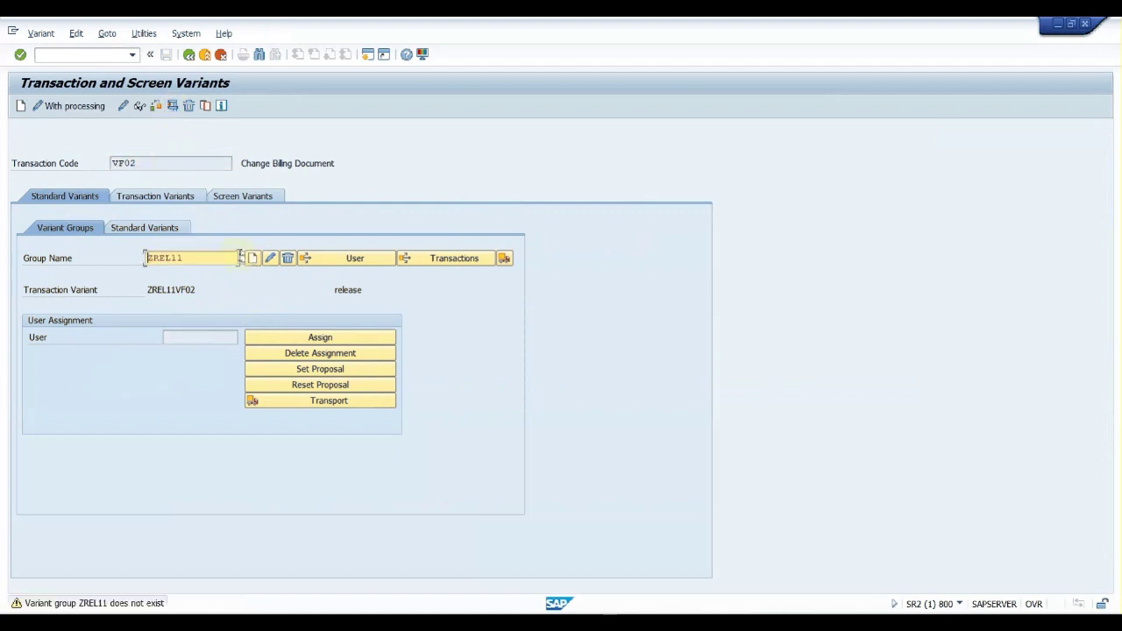
left_click(252, 258)
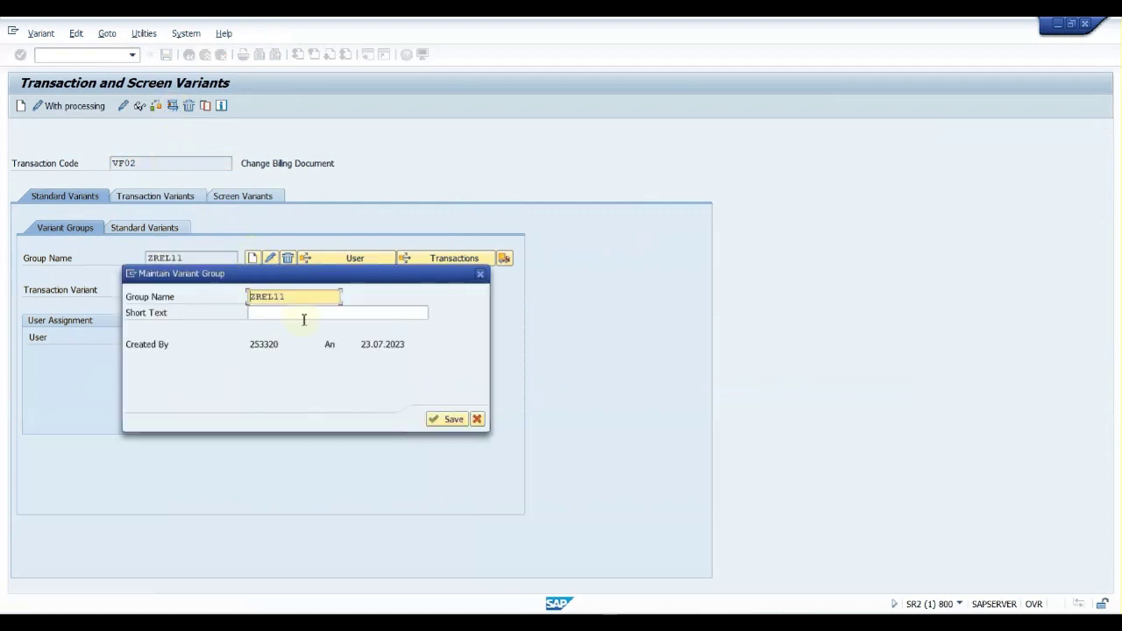
left_click(303, 316)
left_click(304, 324)
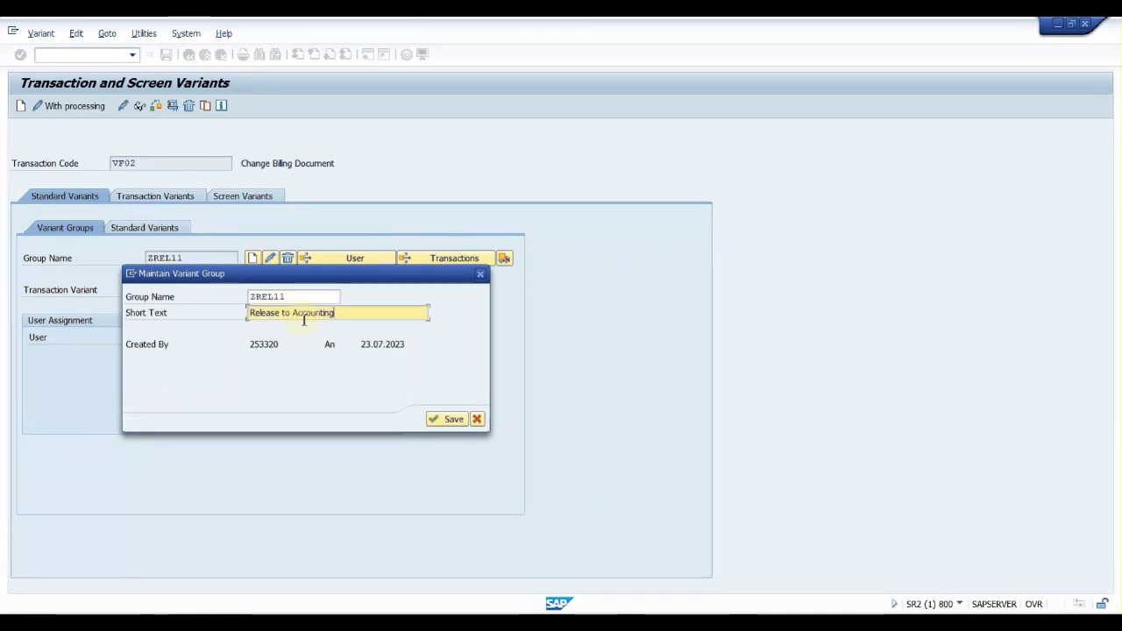
left_click(438, 419)
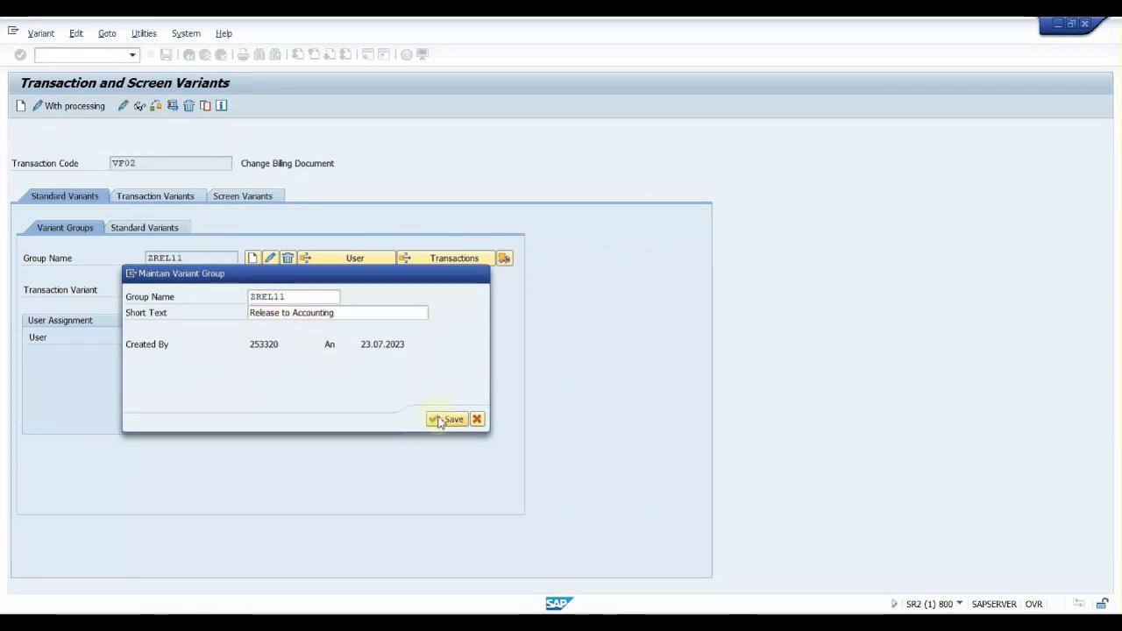
left_click(168, 105)
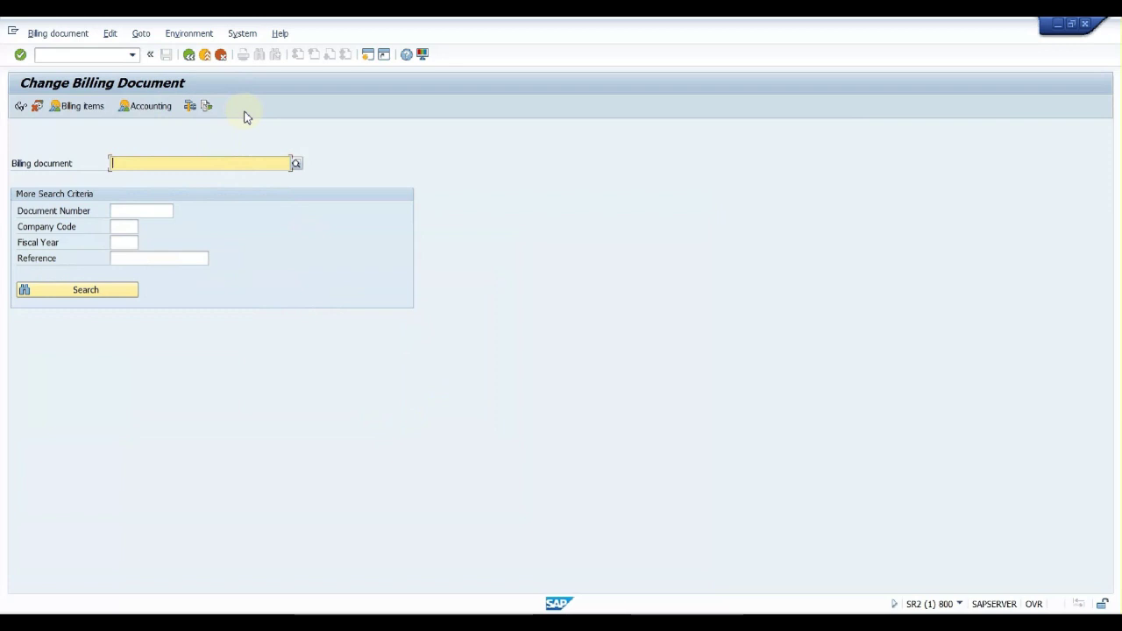
Leave the test and enter the user ID to assign to group ZREL11
left_click(189, 55)
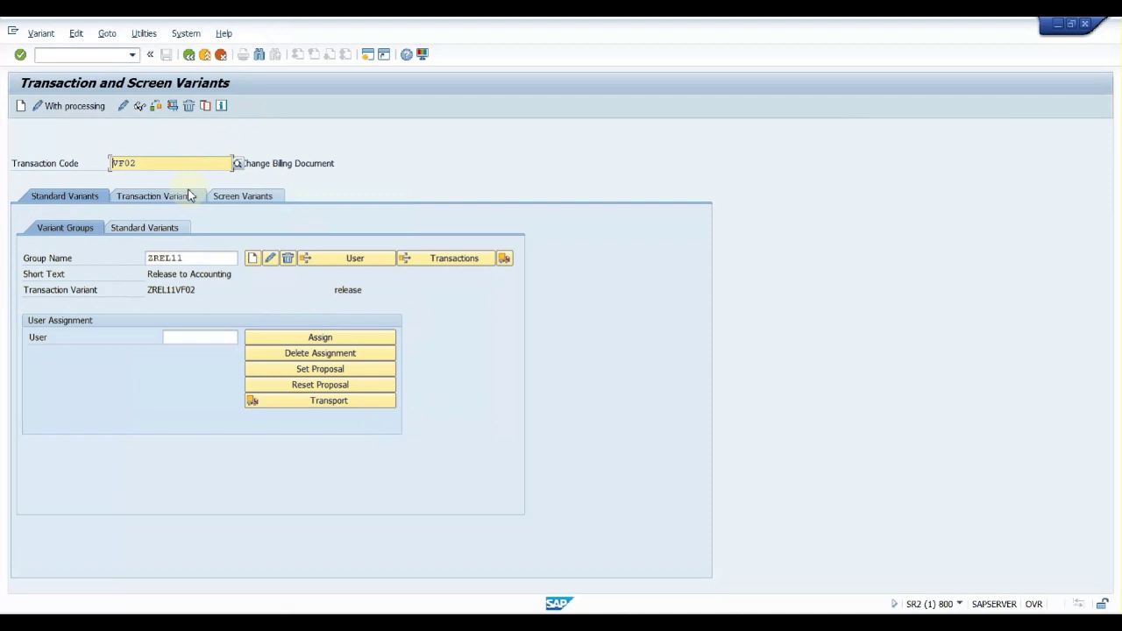
left_click(179, 338)
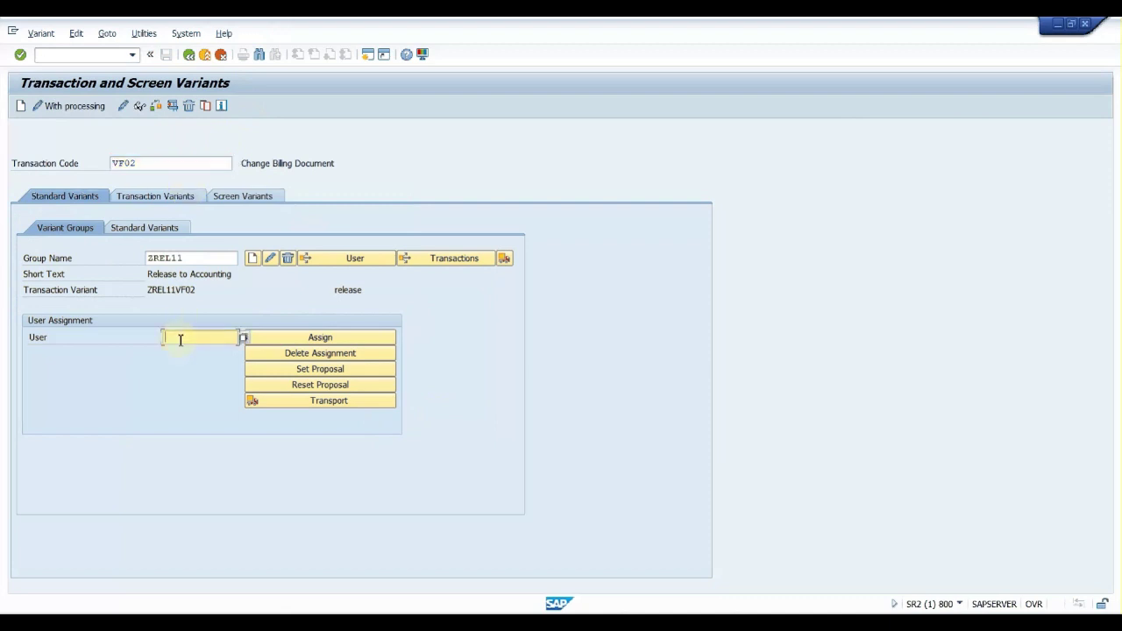
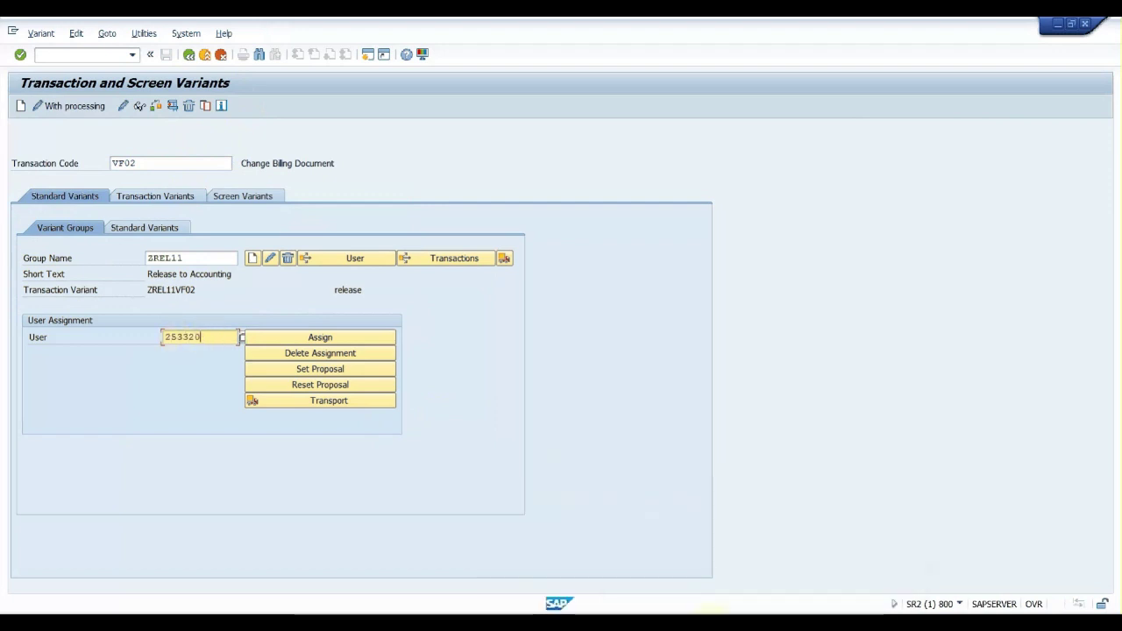
Restart VF02 with /nvf02 in the second session, then return to the variants window
left_click(808, 559)
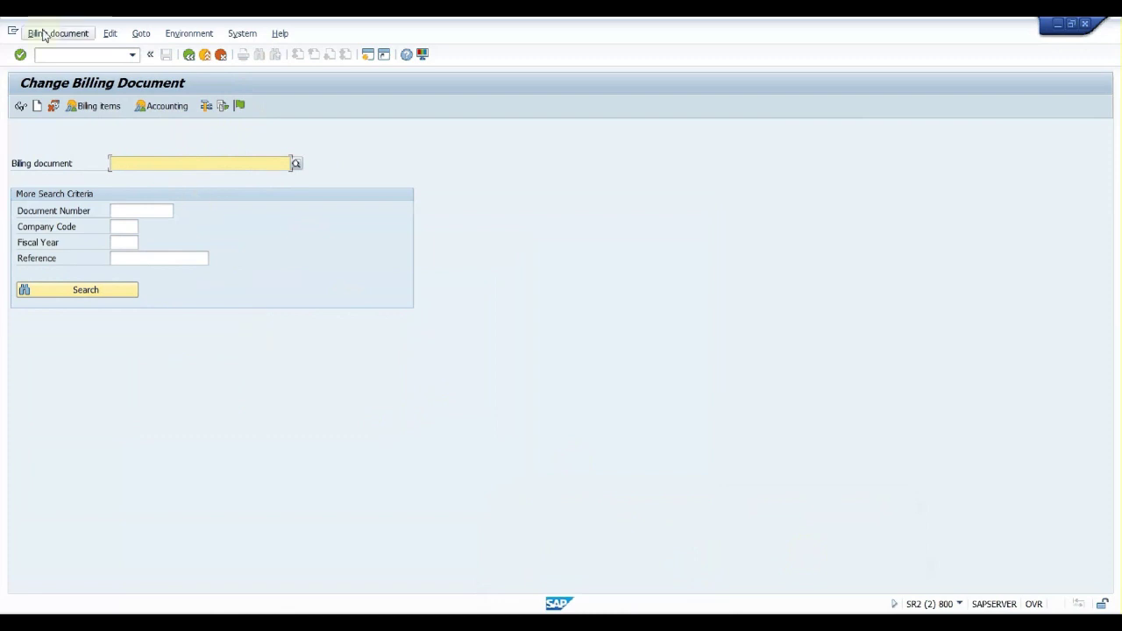
left_click(66, 56)
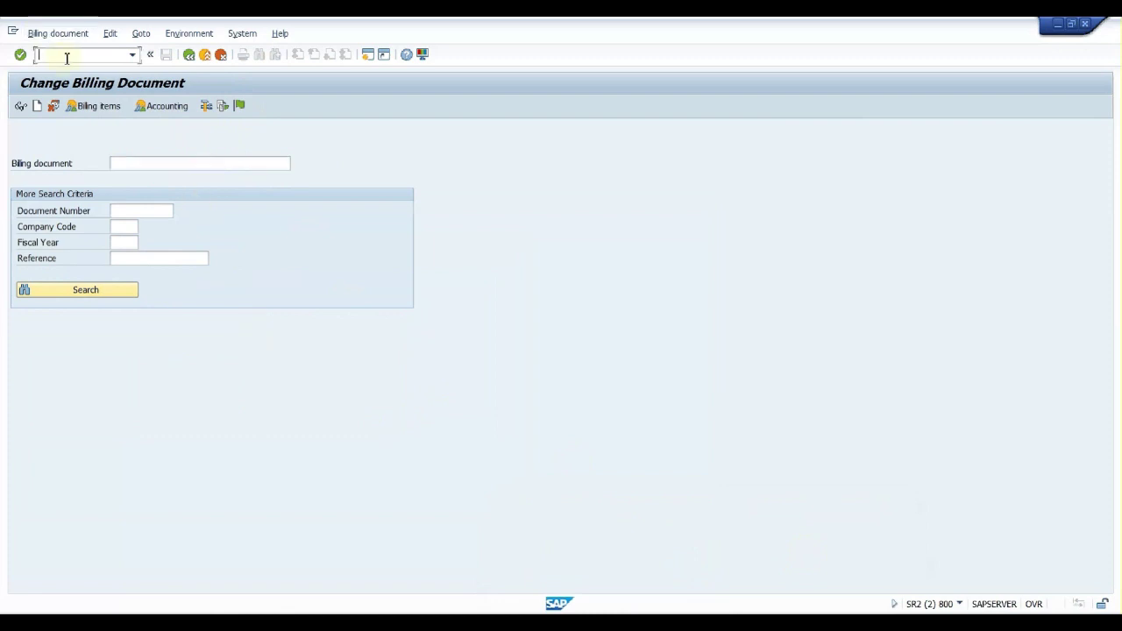
type("/nvf02")
key("Return")
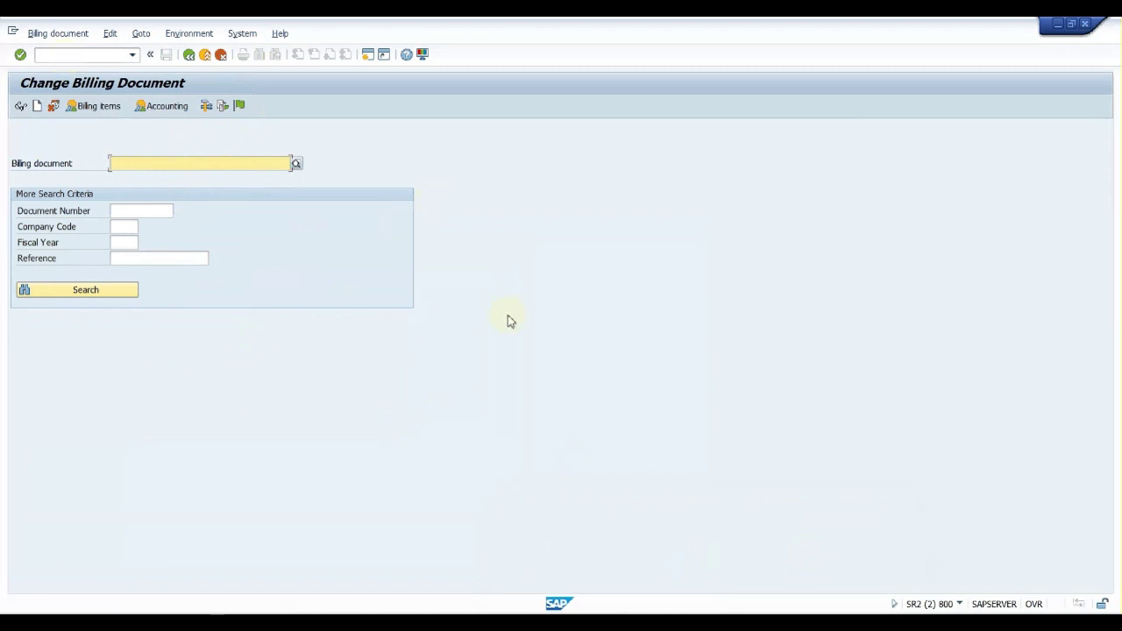
mouse_move(708, 614)
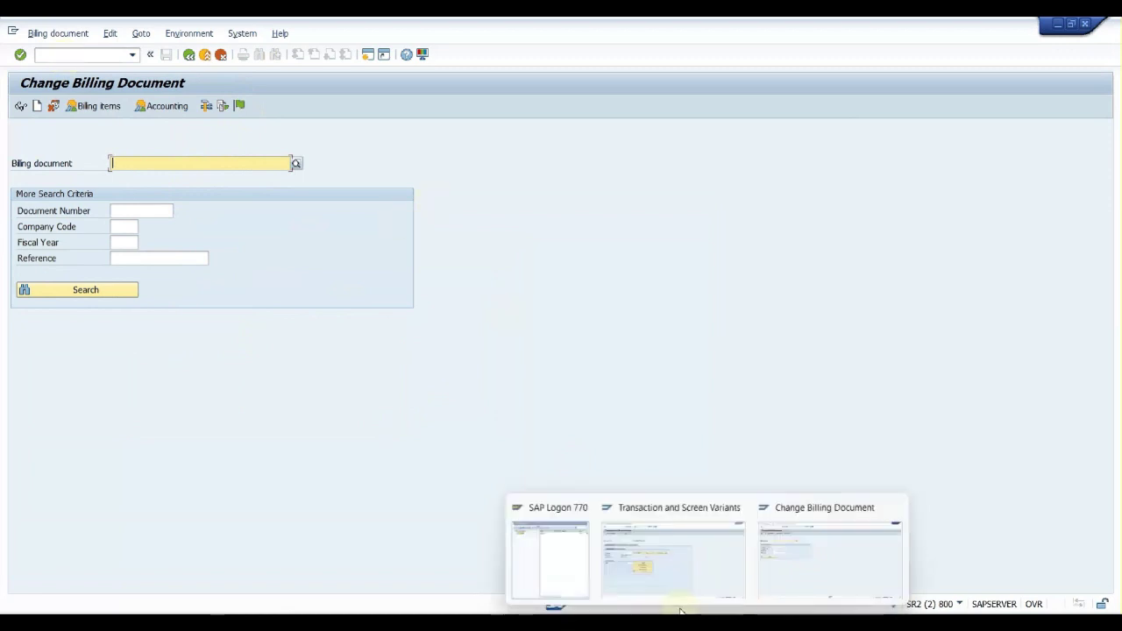
left_click(652, 579)
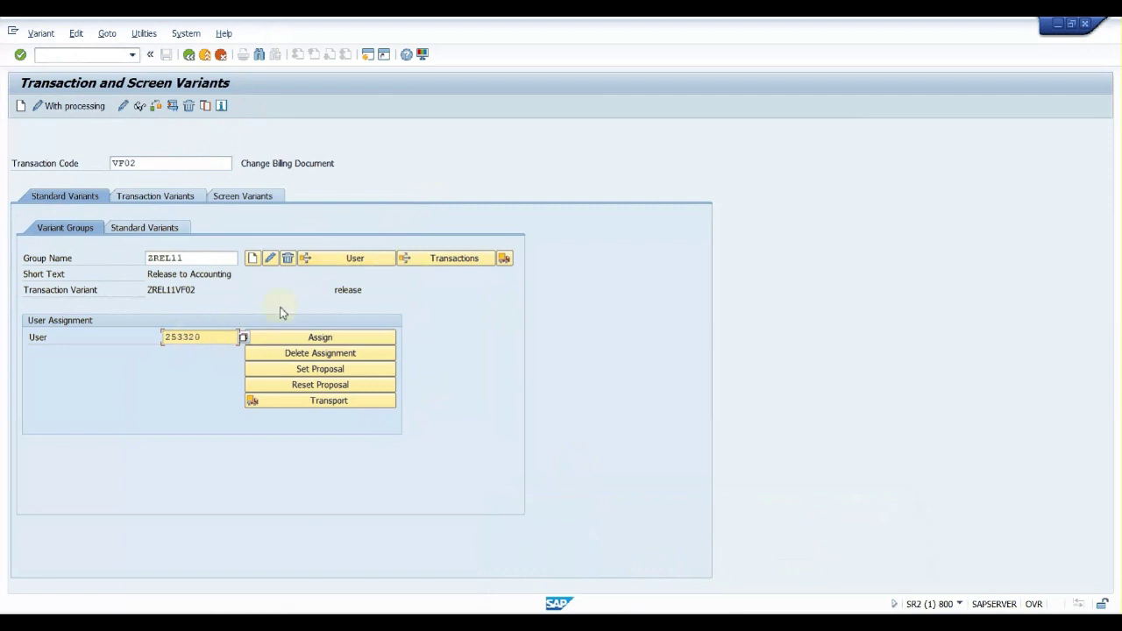
Assign the user to ZREL11 and activate ZREL11VF02 as VF02's standard variant
left_click(303, 339)
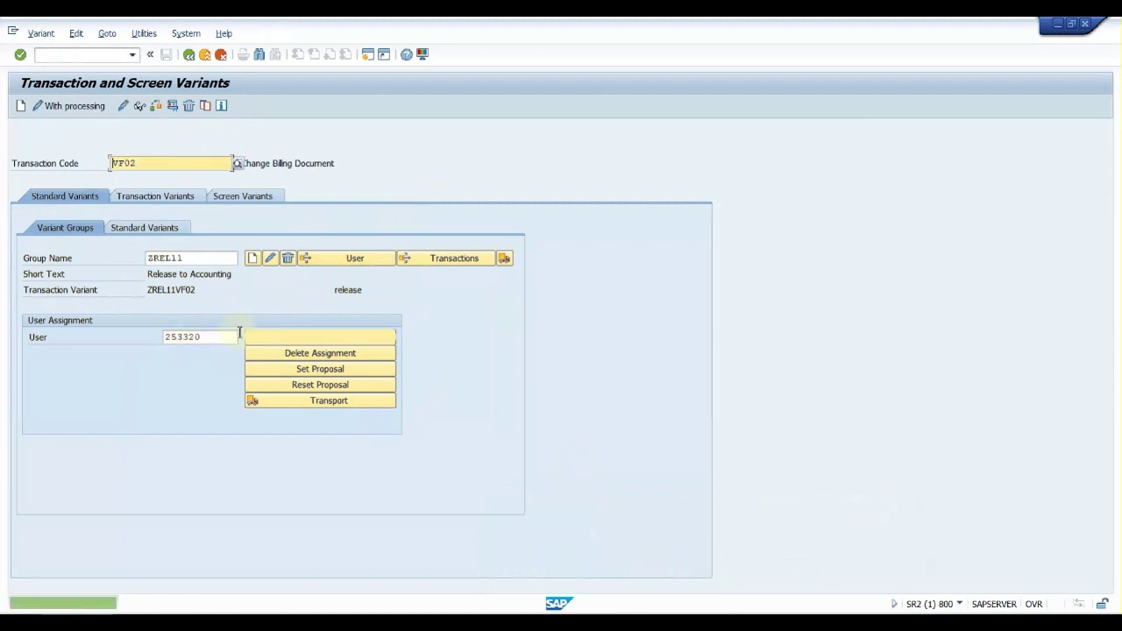
left_click(150, 229)
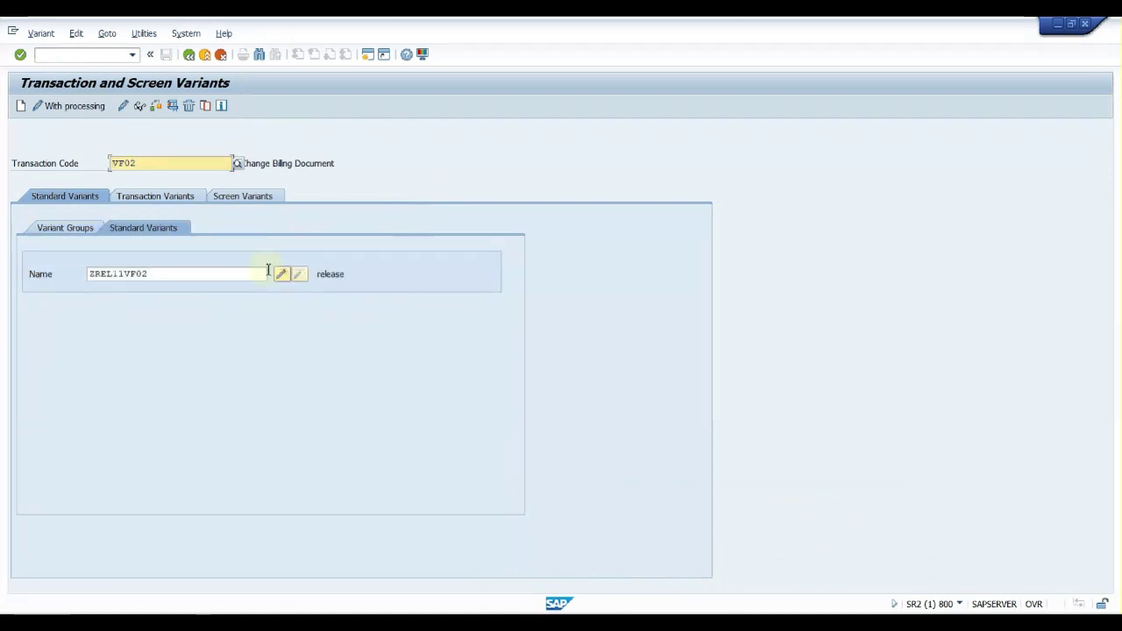
left_click(281, 276)
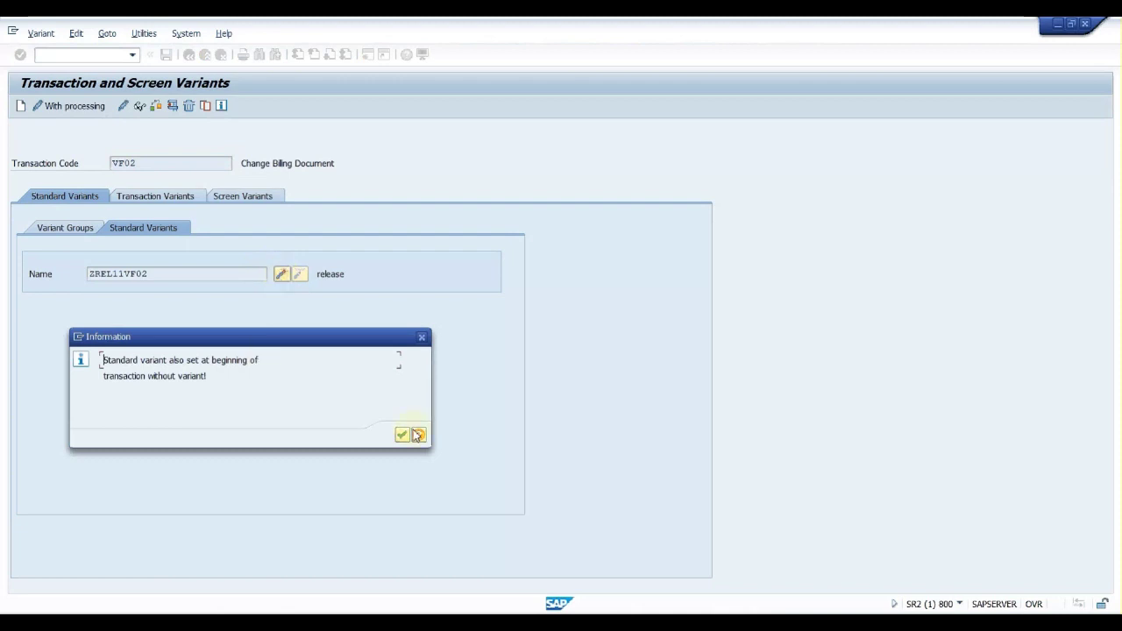
left_click(402, 435)
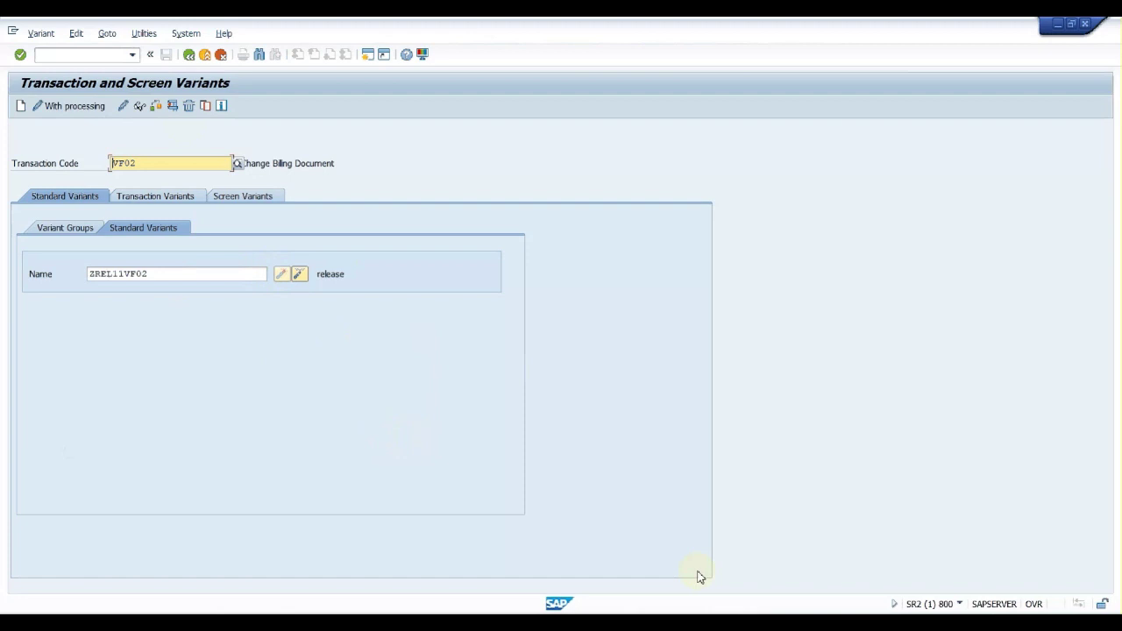
left_click(812, 568)
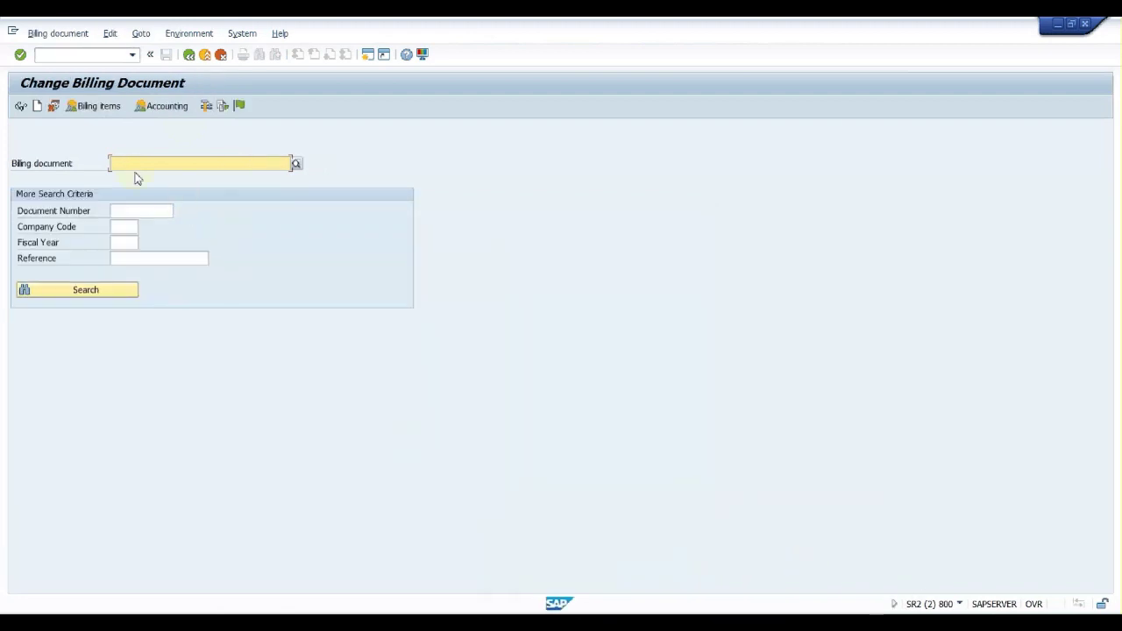
Rerun /nvf02 from the command history to restart VF02 with the variant applied
left_click(132, 55)
left_click(107, 67)
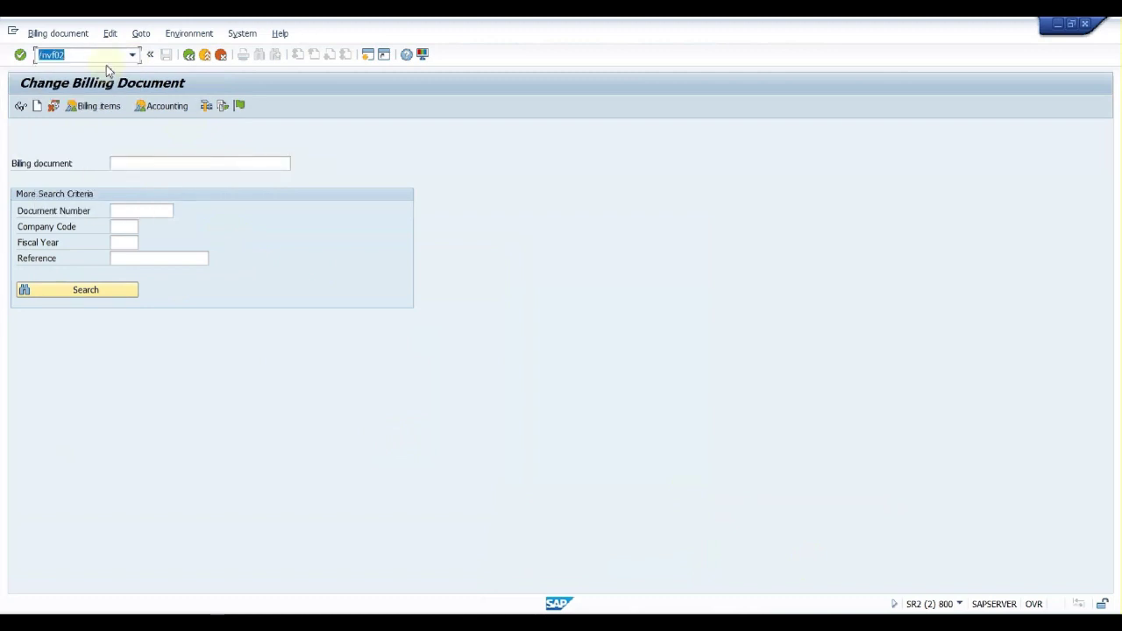
key("Return")
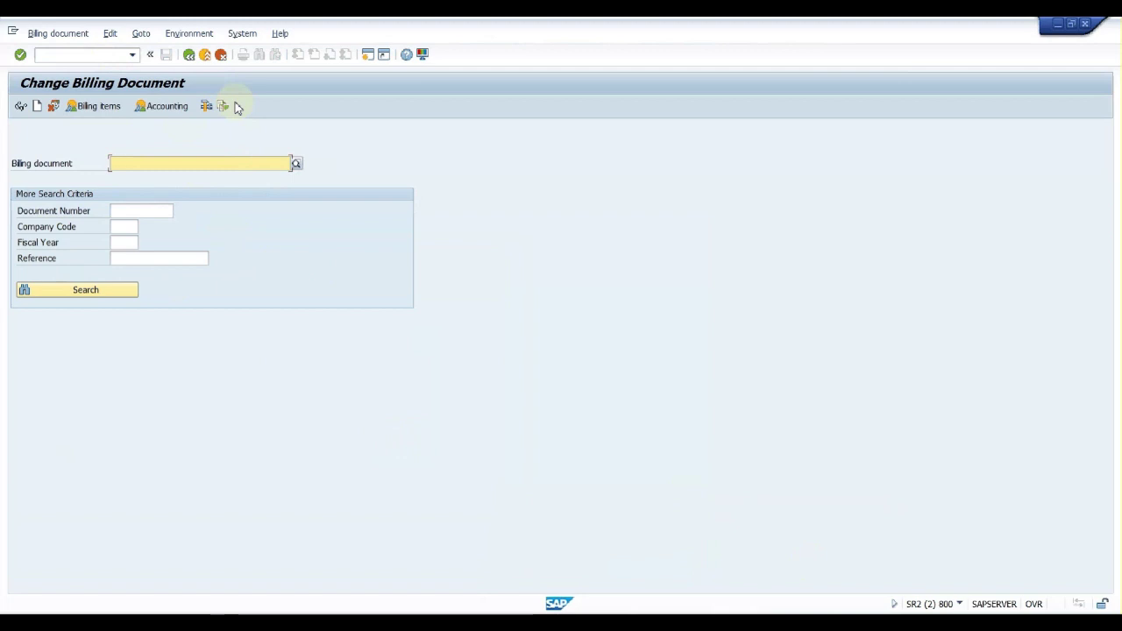
Deactivate ZREL11VF02 as the standard variant for VF02
mouse_move(697, 614)
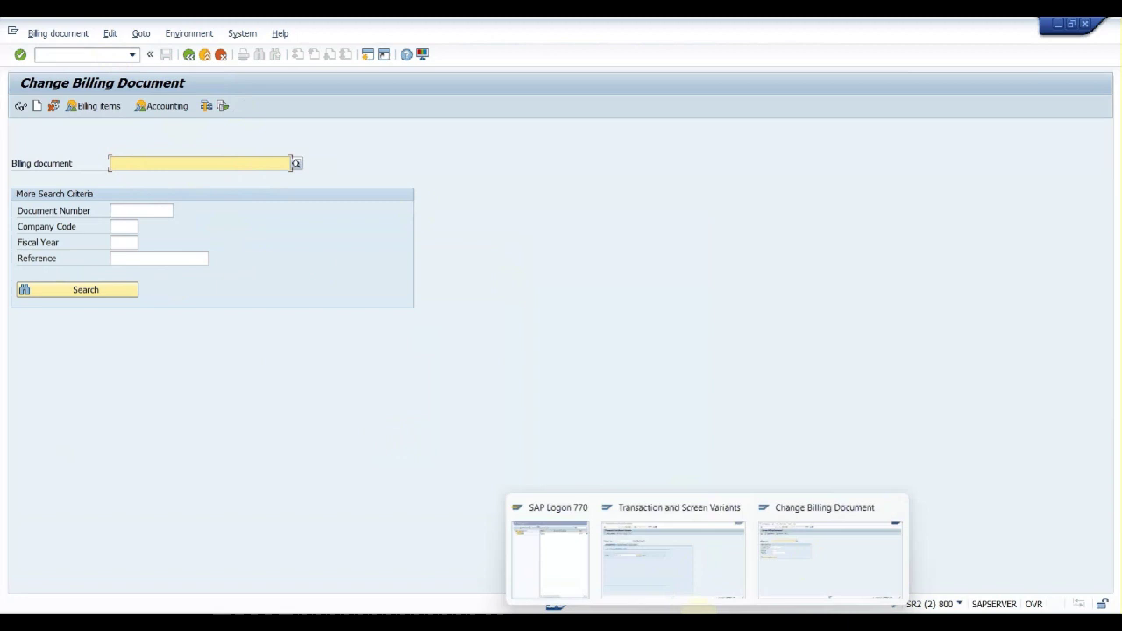
left_click(668, 563)
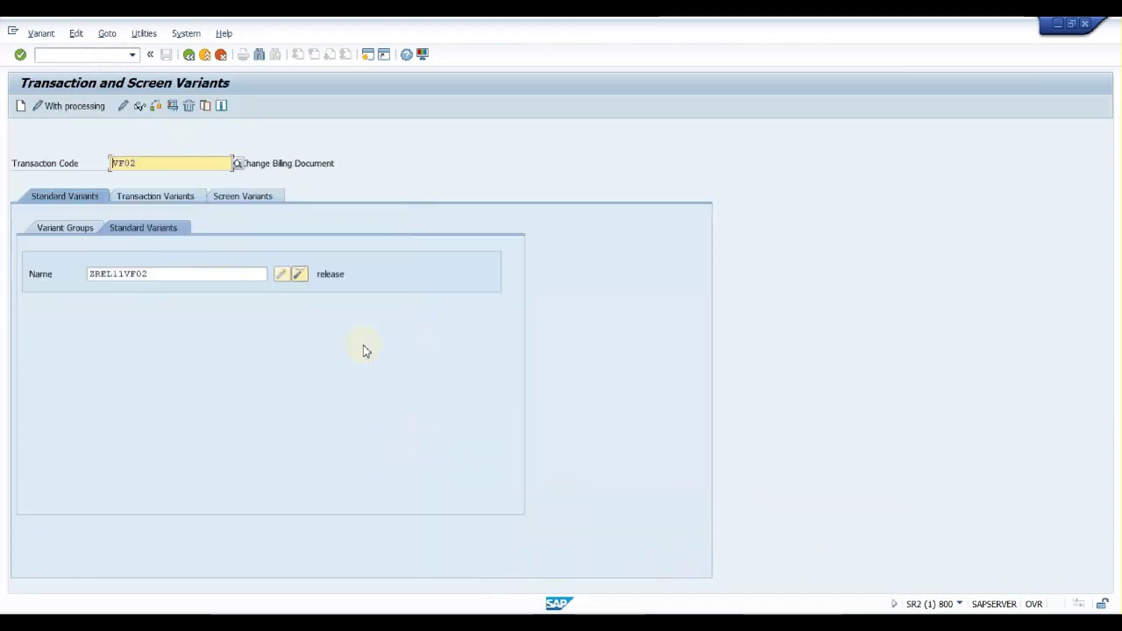
left_click(304, 280)
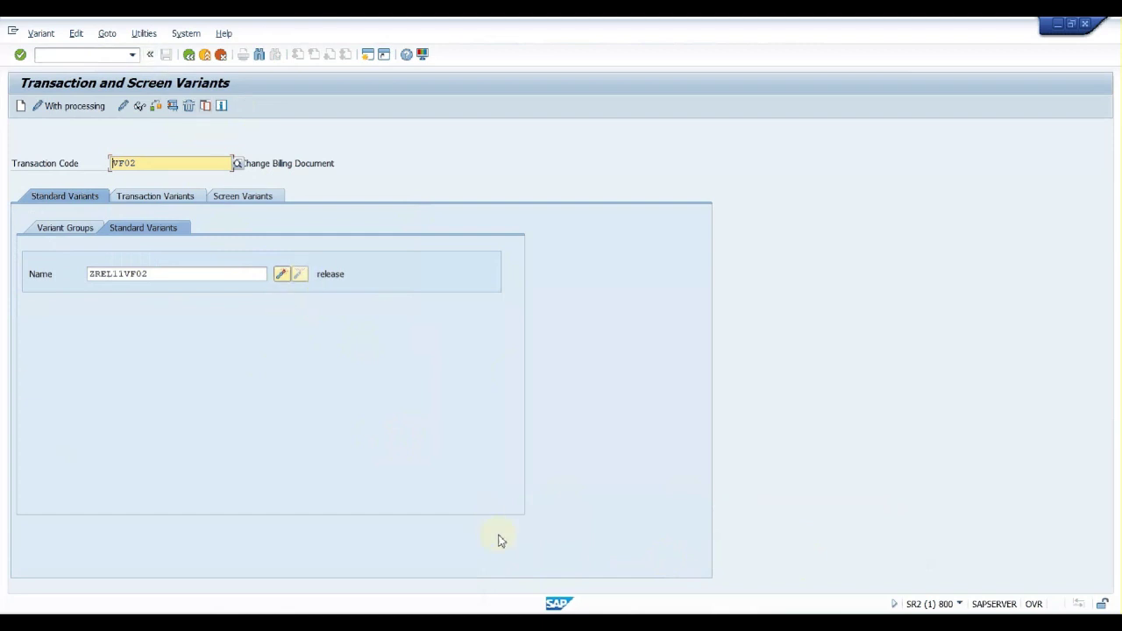
Restart VF02 with /nvf02 from the command history to confirm Release to Accounting is back
mouse_move(707, 624)
left_click(796, 578)
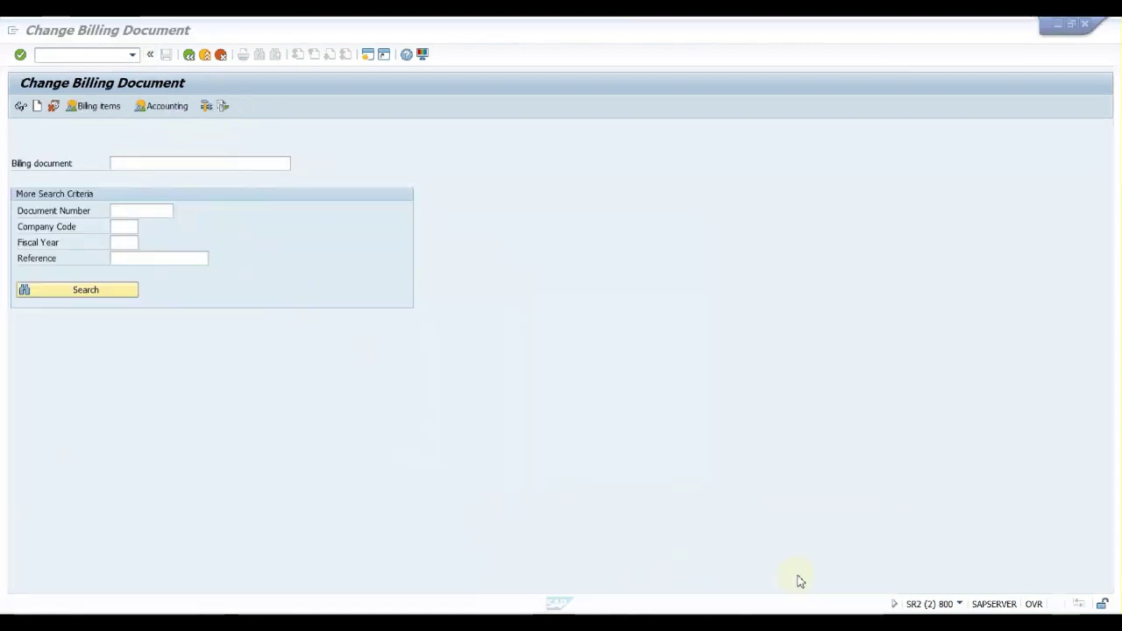
left_click(118, 54)
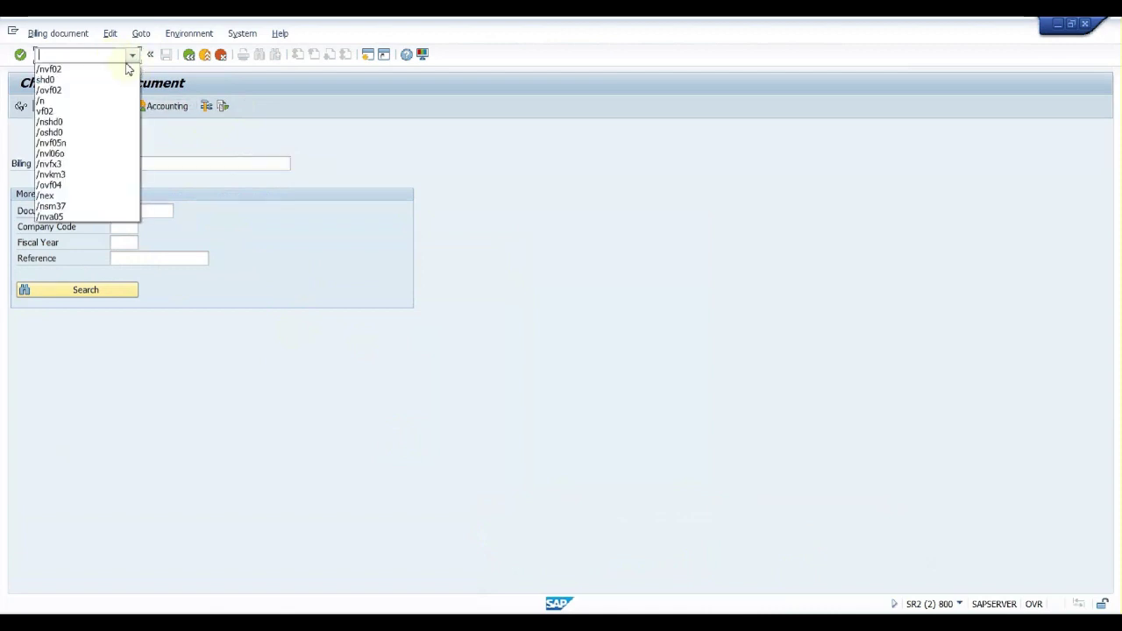
left_click(112, 70)
key("Return")
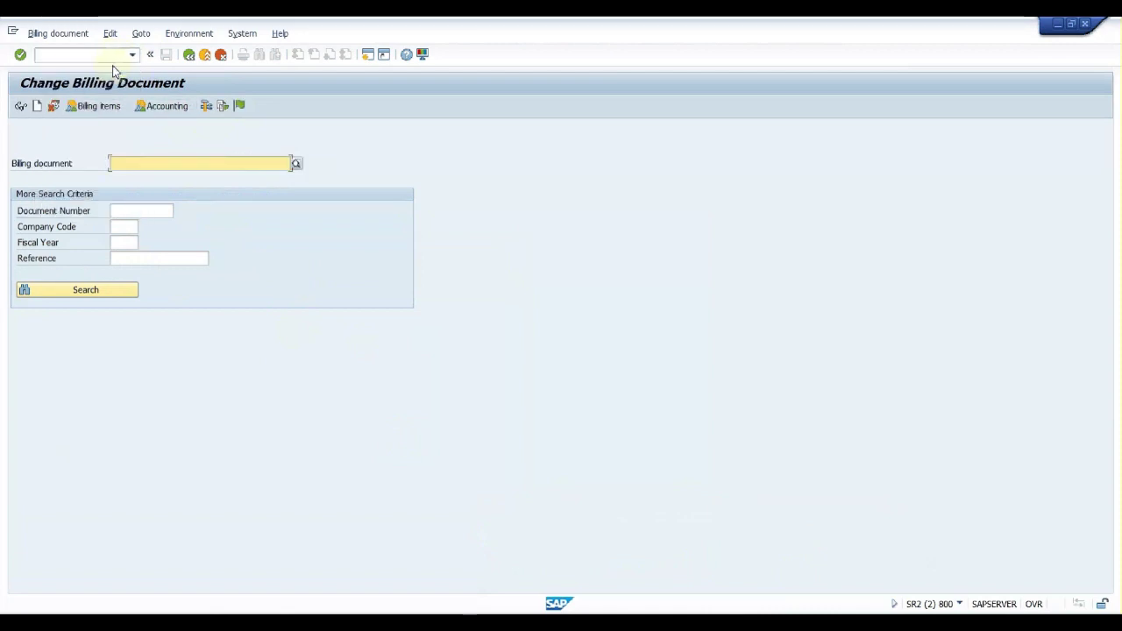